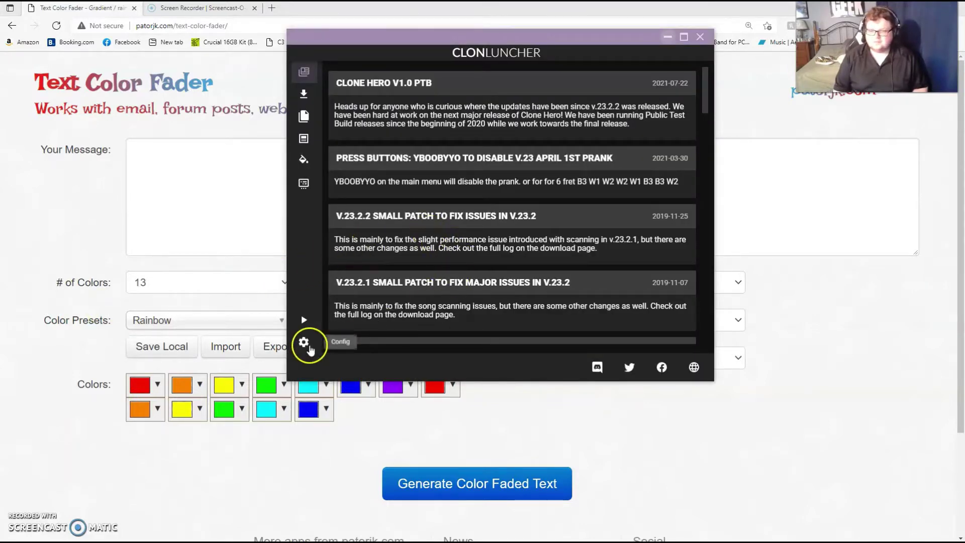
- Open the Image Backgrounds asset folder from the directories section of the launcher's configuration
{"action": "left_click", "coordinate": [304, 343]}
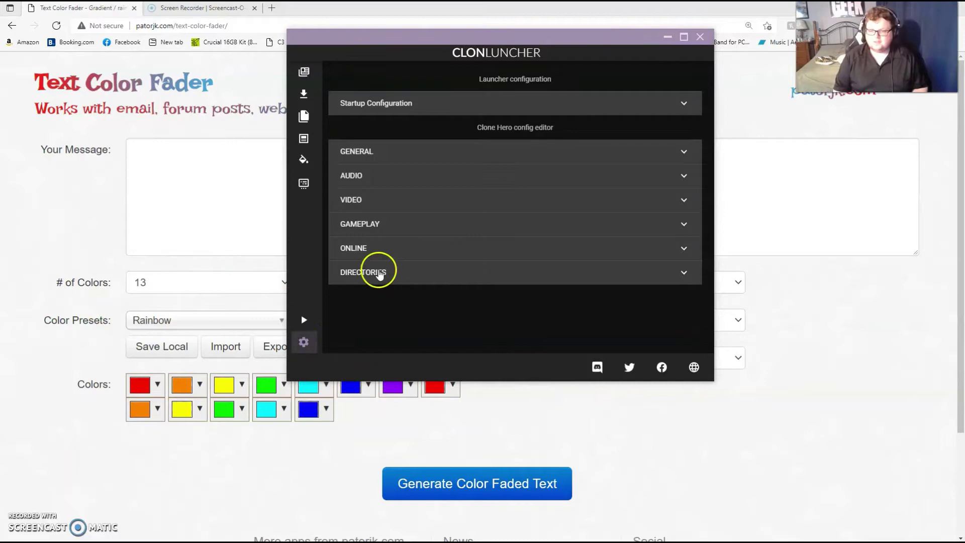
{"action": "left_click", "coordinate": [379, 274]}
{"action": "scroll", "coordinate": [415, 271], "scroll_direction": "down", "scroll_amount": 3}
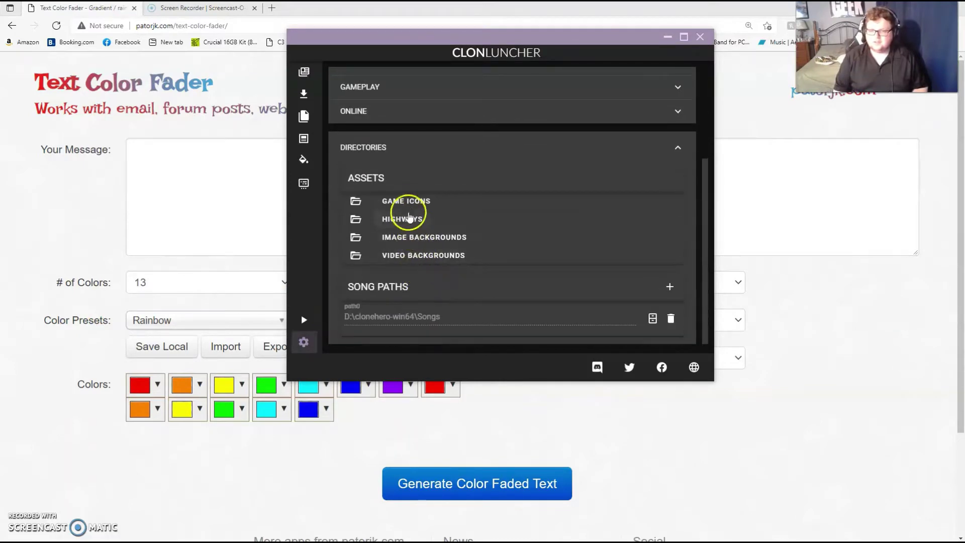
{"action": "left_click", "coordinate": [411, 236]}
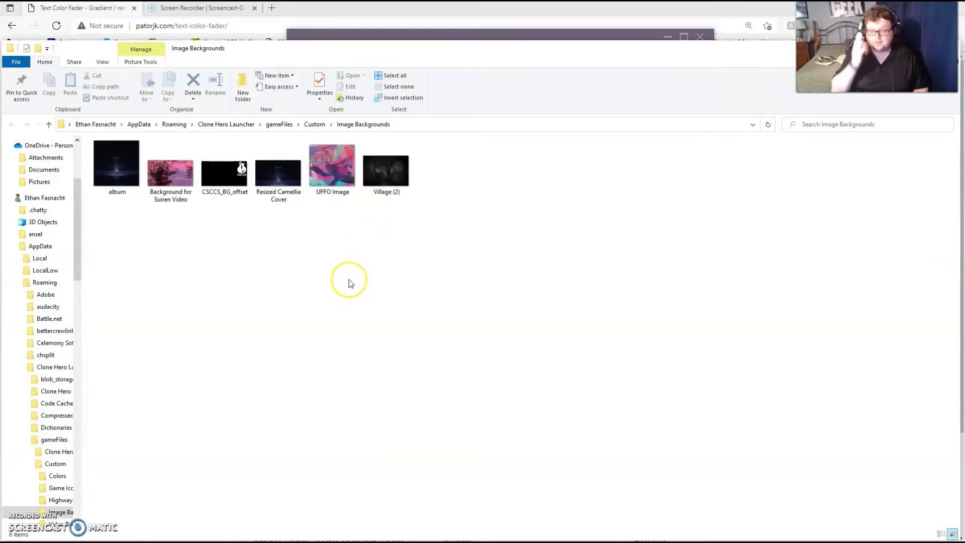
- Go to AppData > LocalLow > srylain Inc_ > Clone Hero in File Explorer and open the profiles configuration settings file
{"action": "left_click", "coordinate": [140, 124]}
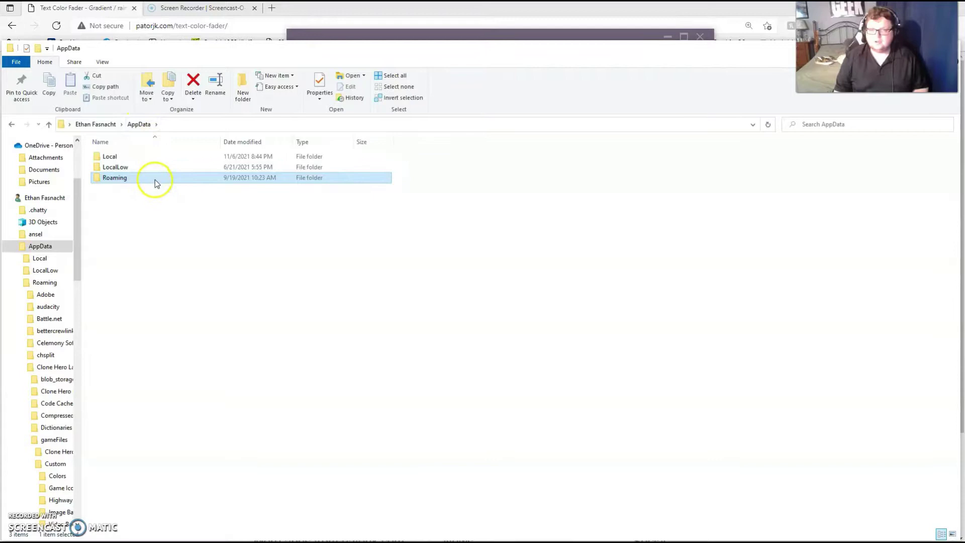
{"action": "double_click", "coordinate": [155, 166]}
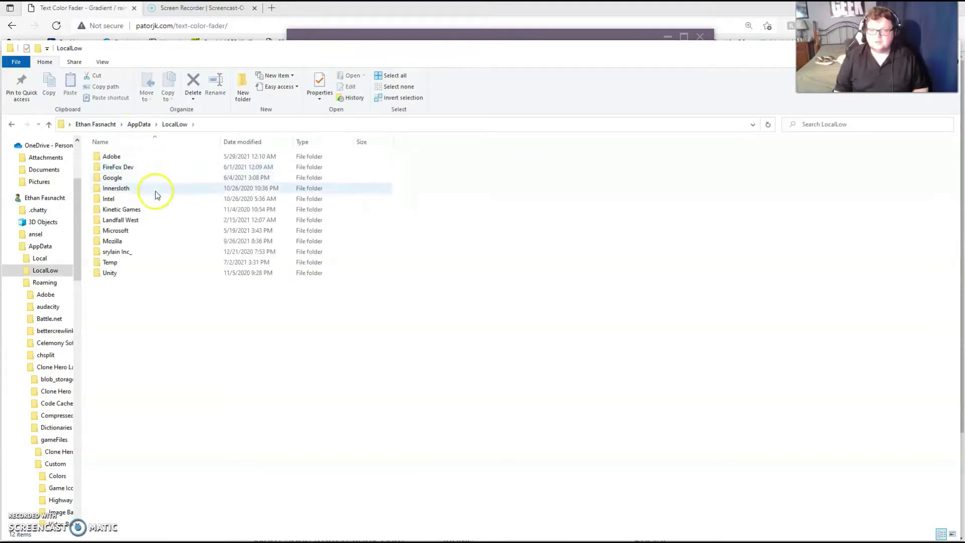
{"action": "double_click", "coordinate": [149, 253]}
{"action": "left_click", "coordinate": [135, 159]}
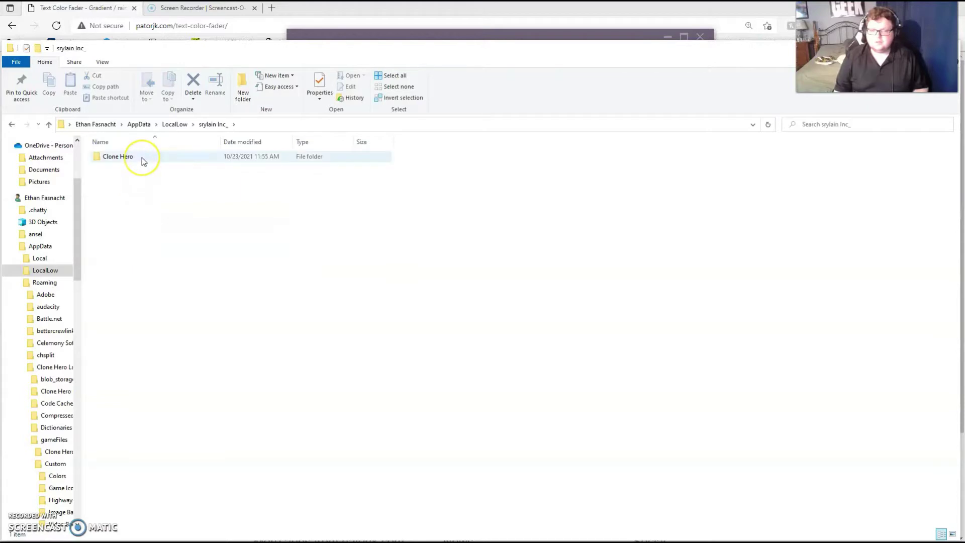
{"action": "double_click", "coordinate": [142, 158]}
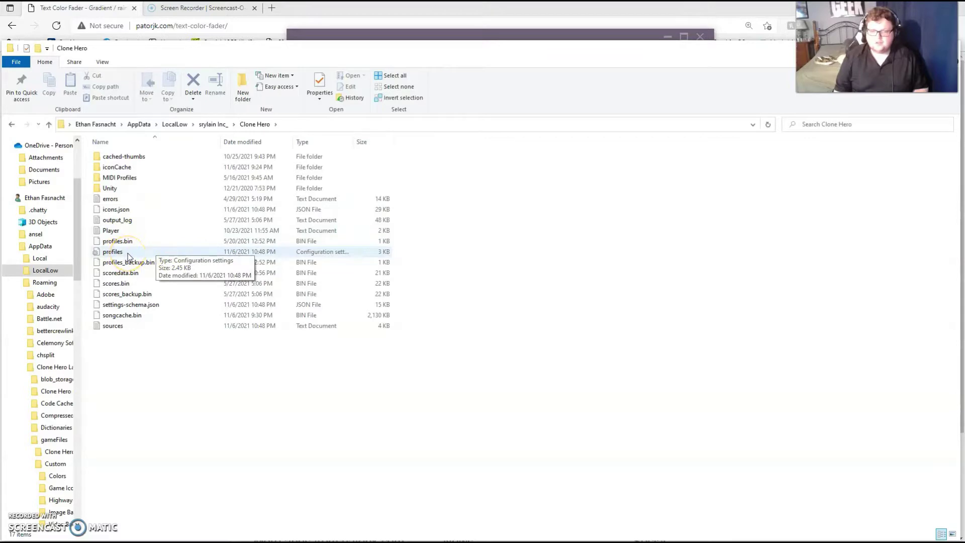
{"action": "double_click", "coordinate": [127, 252]}
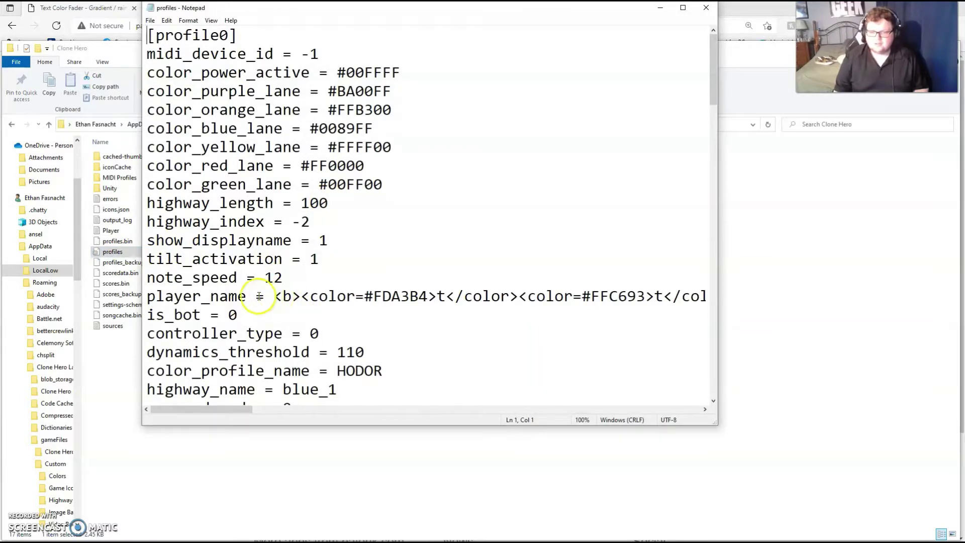
- Replace the colour-coded player_name value under profile0 with the plain name Hodor1355
{"action": "left_click_drag", "start_coordinate": [146, 297], "coordinate": [427, 302]}
{"action": "left_click", "coordinate": [283, 296]}
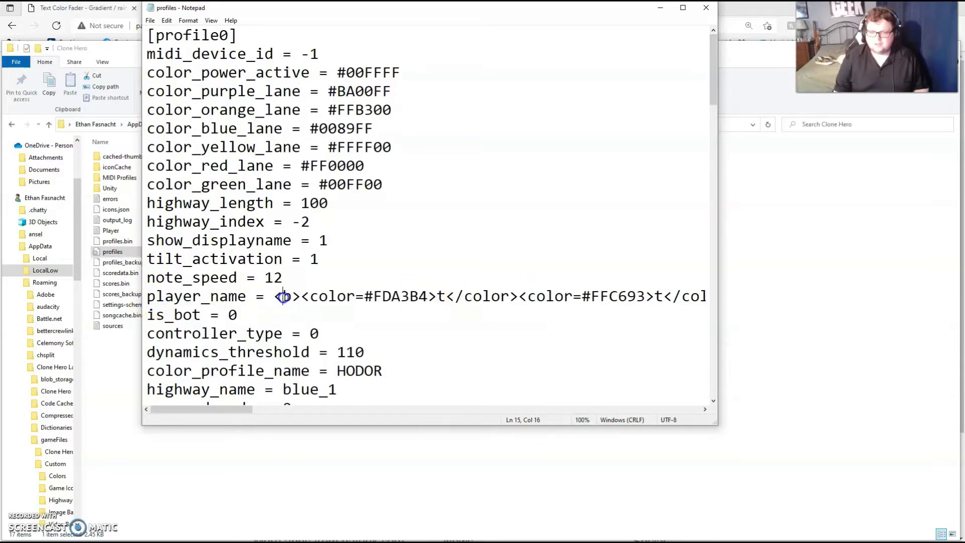
{"action": "left_click_drag", "start_coordinate": [284, 297], "coordinate": [740, 293]}
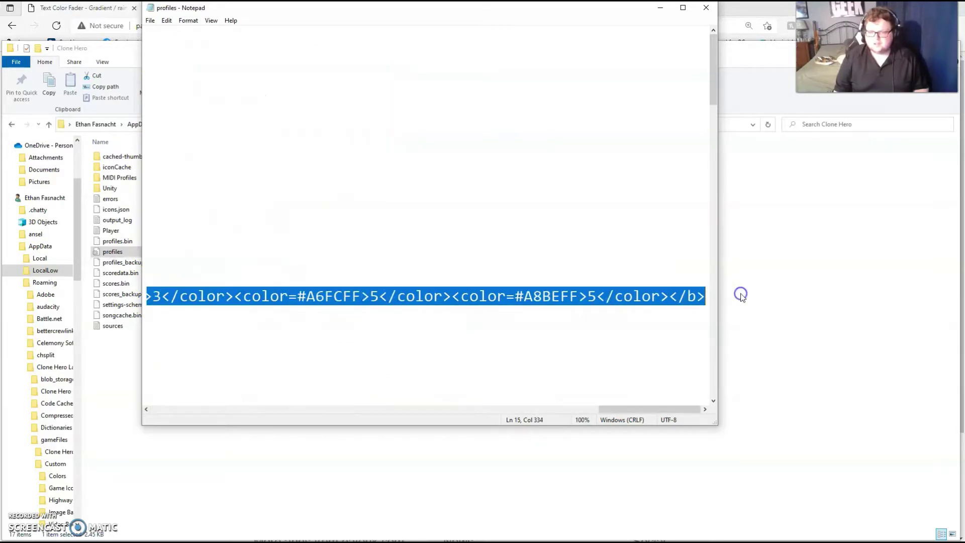
{"action": "key", "text": "BackSpace"}
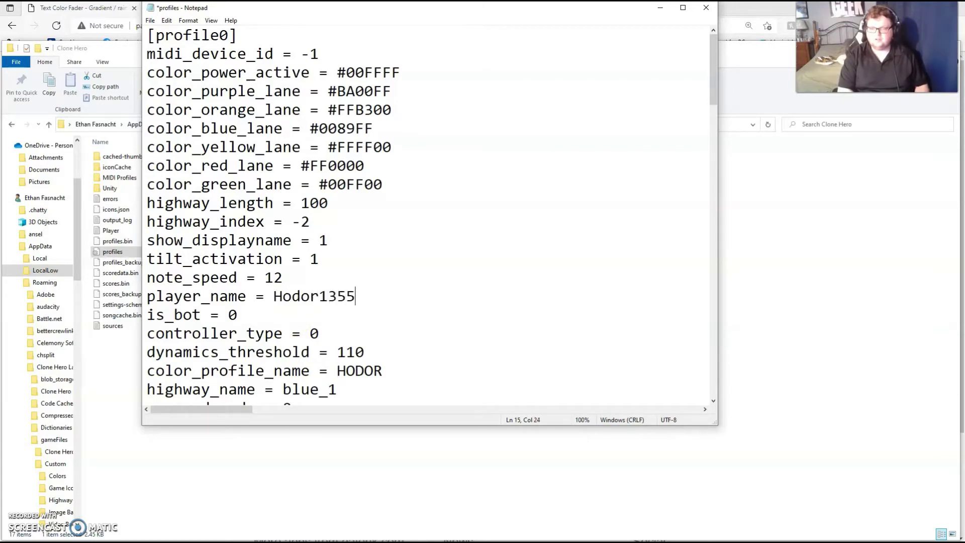
{"action": "left_click", "coordinate": [346, 295]}
{"action": "left_click", "coordinate": [369, 295]}
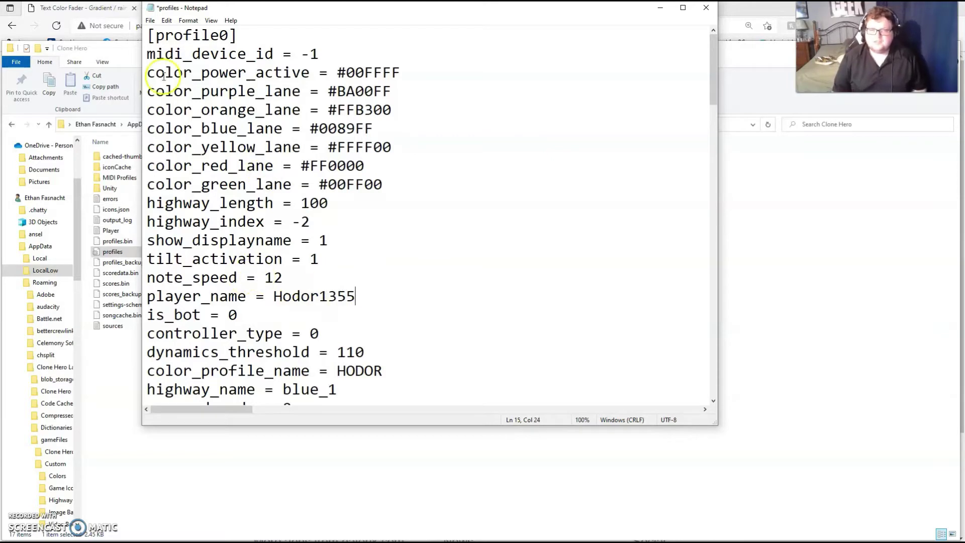
- Clear the File Explorer and launcher windows out of the way and move the profiles window lower over the web page
{"action": "left_click", "coordinate": [132, 56]}
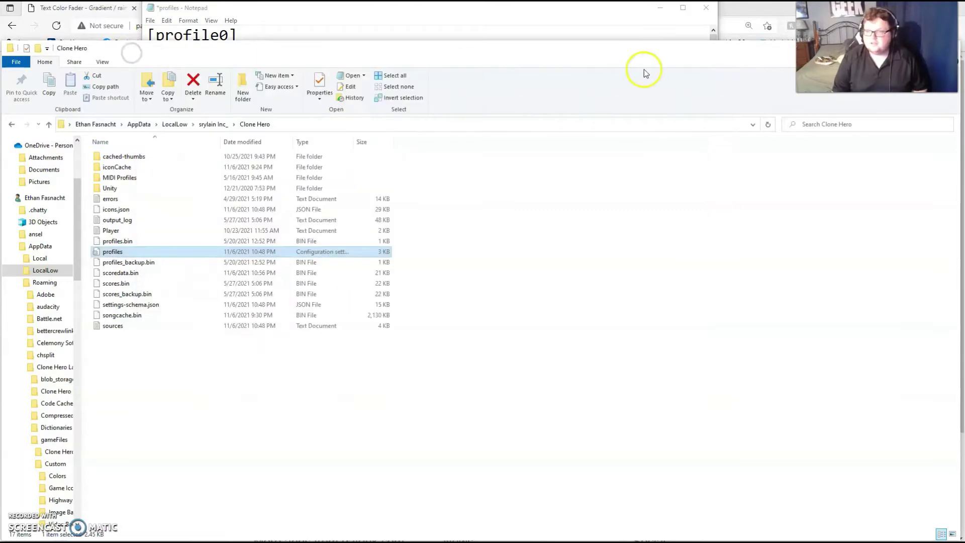
{"action": "left_click_drag", "start_coordinate": [670, 47], "coordinate": [420, 132]}
{"action": "left_click", "coordinate": [694, 127]}
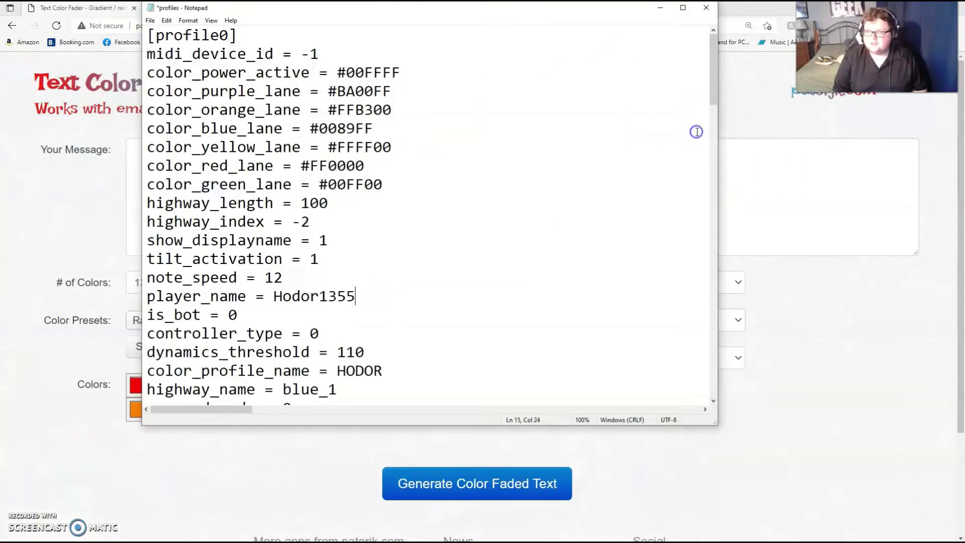
{"action": "left_click_drag", "start_coordinate": [445, 15], "coordinate": [518, 110]}
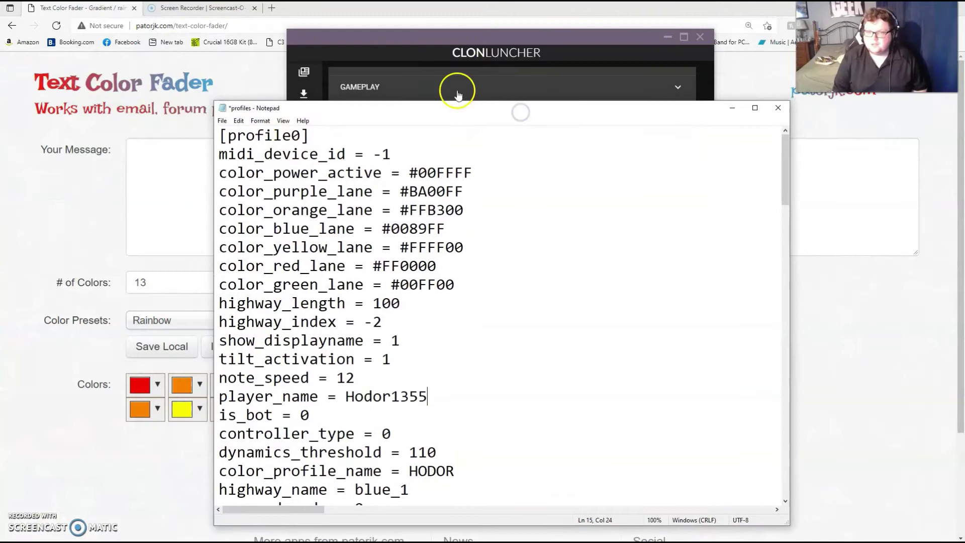
{"action": "left_click", "coordinate": [663, 44]}
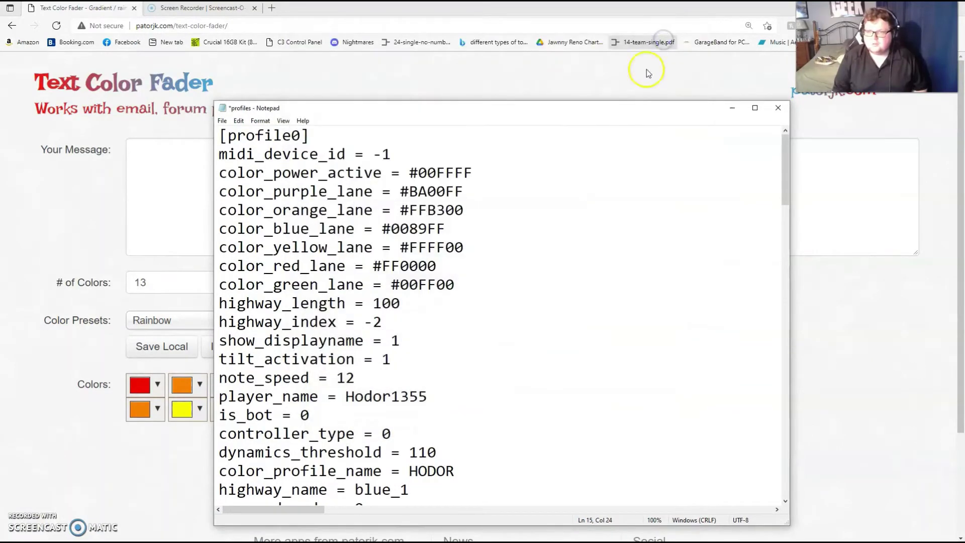
{"action": "left_click_drag", "start_coordinate": [635, 107], "coordinate": [633, 91]}
- Switch to the Text Color Fader page in the browser and enter Hodor1355 as the message
{"action": "left_click", "coordinate": [180, 161]}
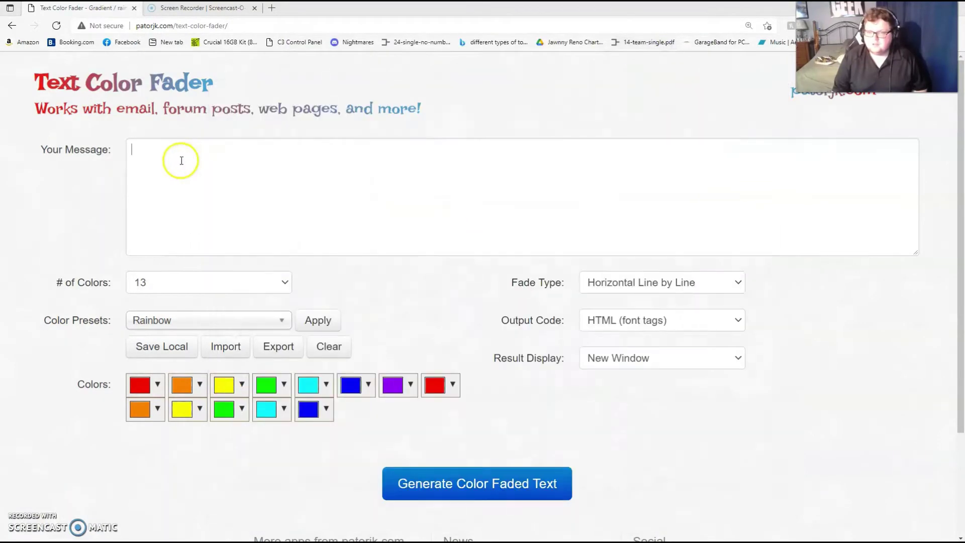
{"action": "type", "text": "Hod"}
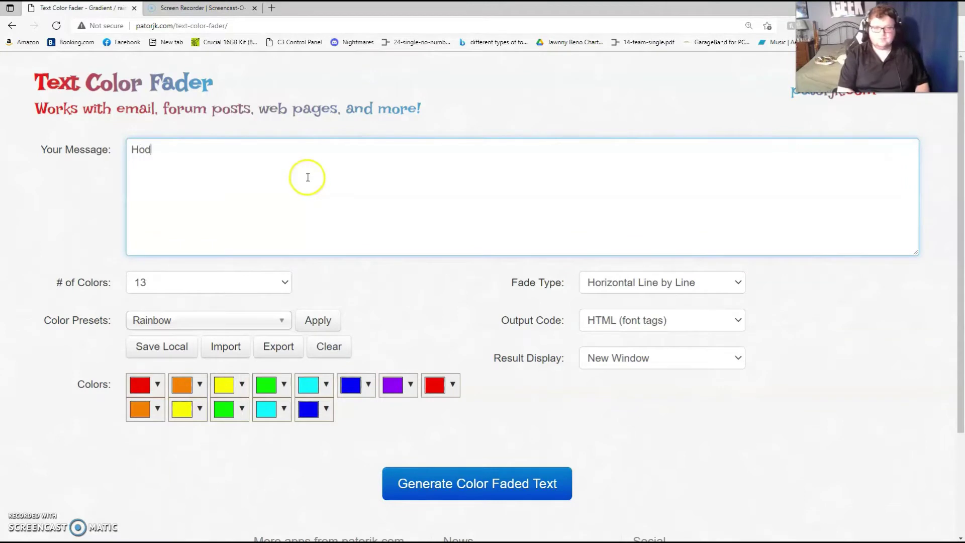
{"action": "type", "text": "or1355"}
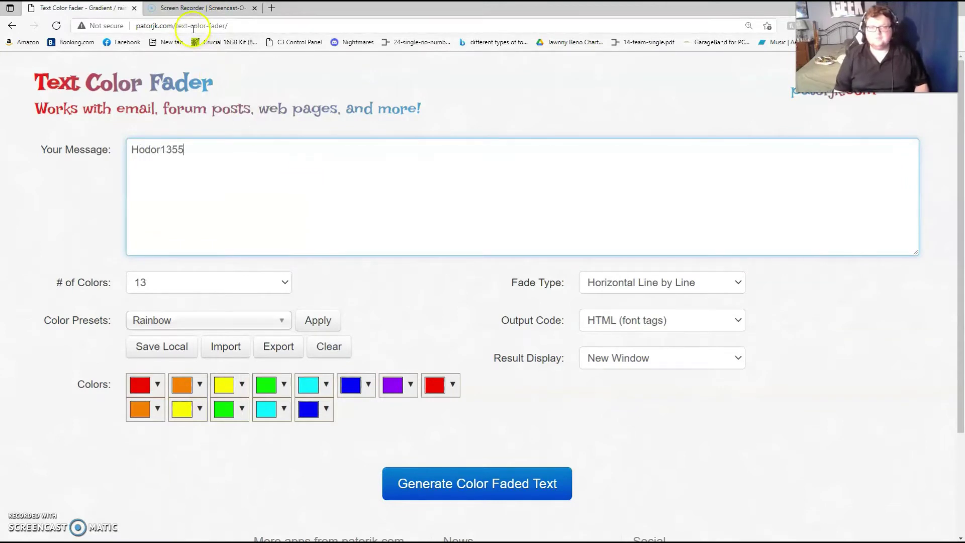
{"action": "left_click", "coordinate": [187, 27]}
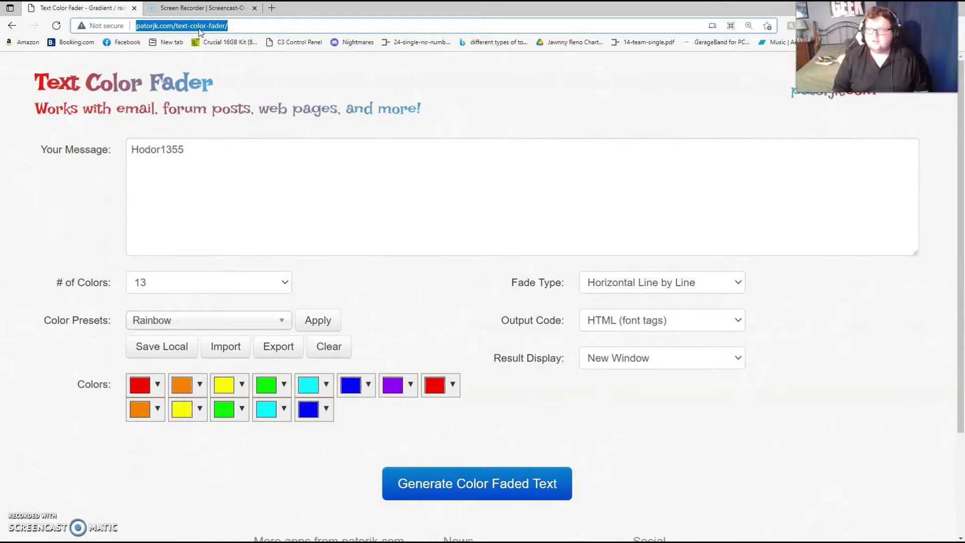
{"action": "left_click", "coordinate": [220, 152]}
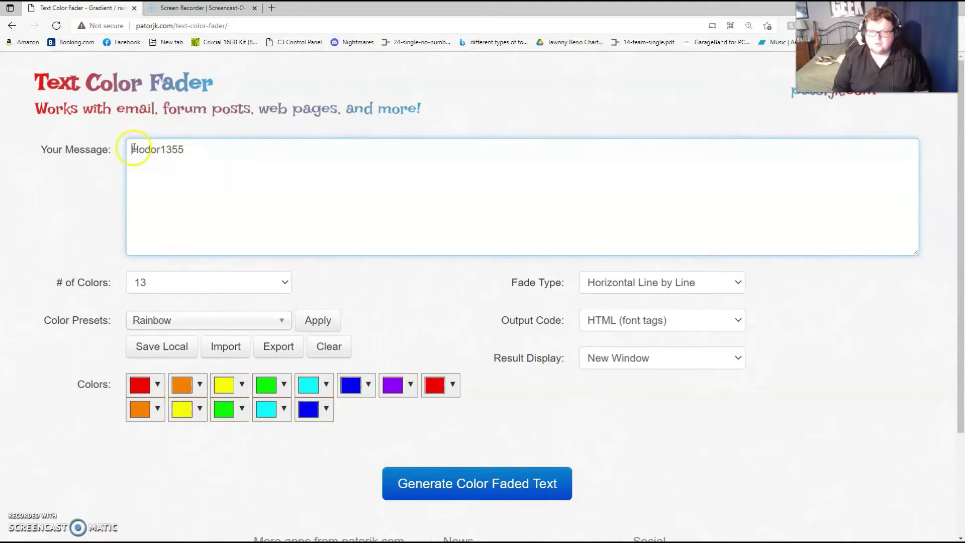
{"action": "left_click_drag", "start_coordinate": [130, 149], "coordinate": [213, 152]}
{"action": "left_click", "coordinate": [213, 151]}
- Set the number of colors for the faded text to 2
{"action": "left_click", "coordinate": [265, 282]}
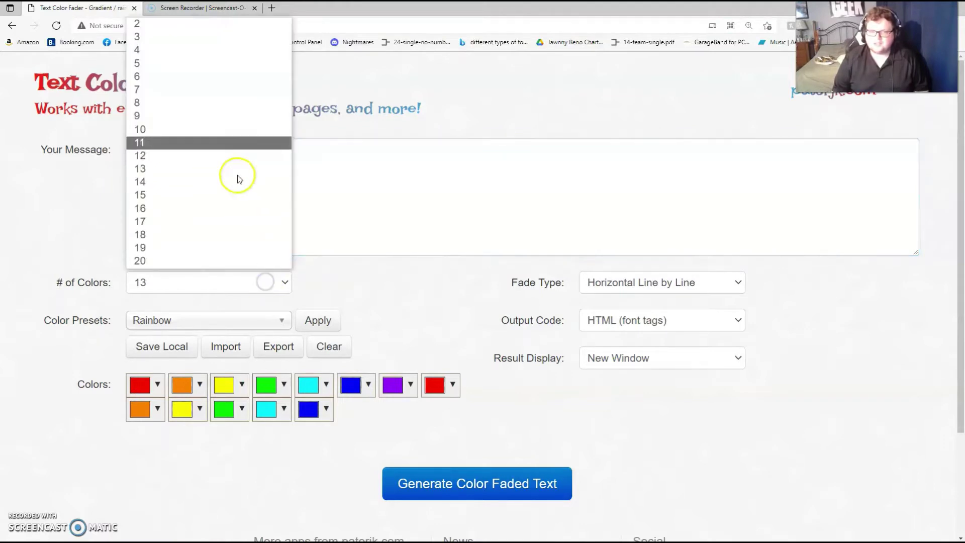
{"action": "left_click", "coordinate": [230, 23]}
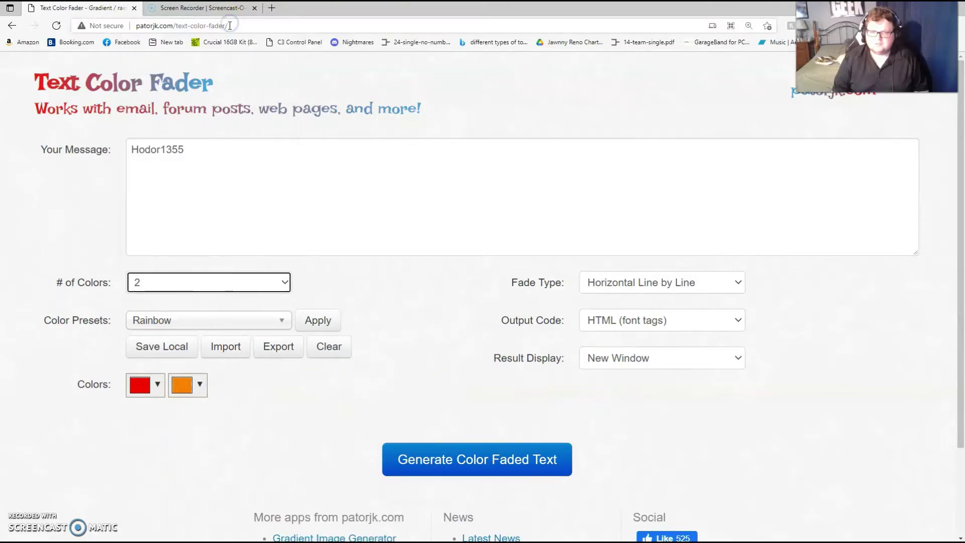
{"action": "left_click", "coordinate": [232, 284]}
{"action": "left_click", "coordinate": [358, 154]}
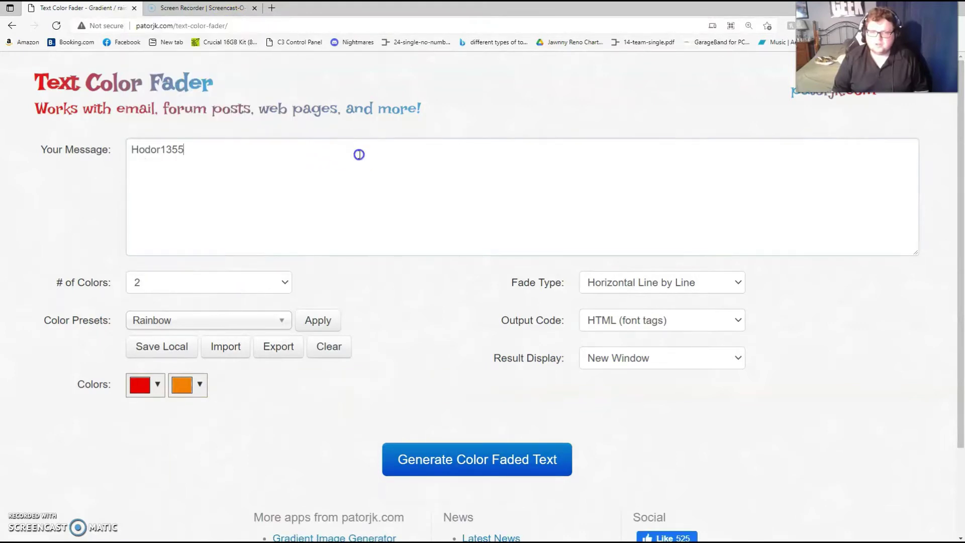
- Search the web for "red hex code" in a new browser tab
{"action": "left_click", "coordinate": [269, 9]}
{"action": "left_click", "coordinate": [277, 24]}
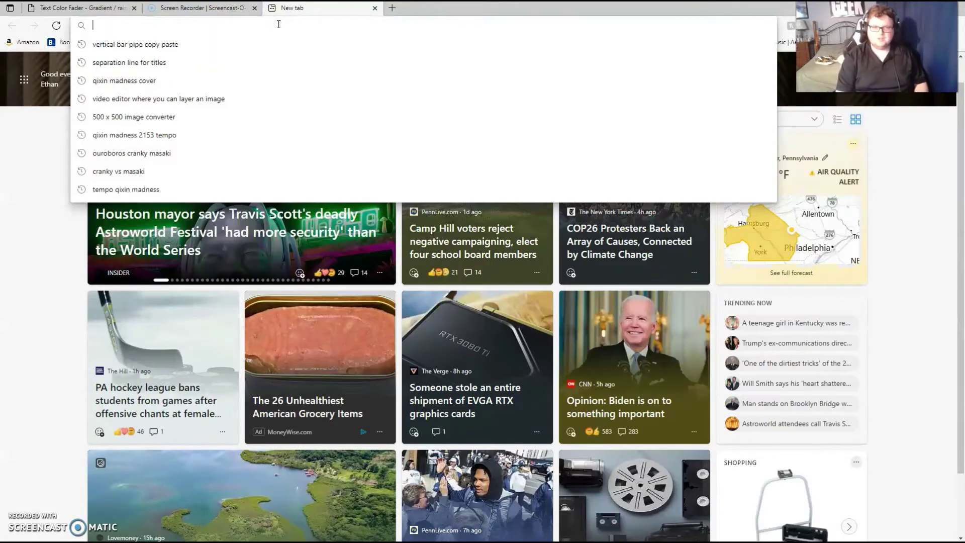
{"action": "type", "text": "red"}
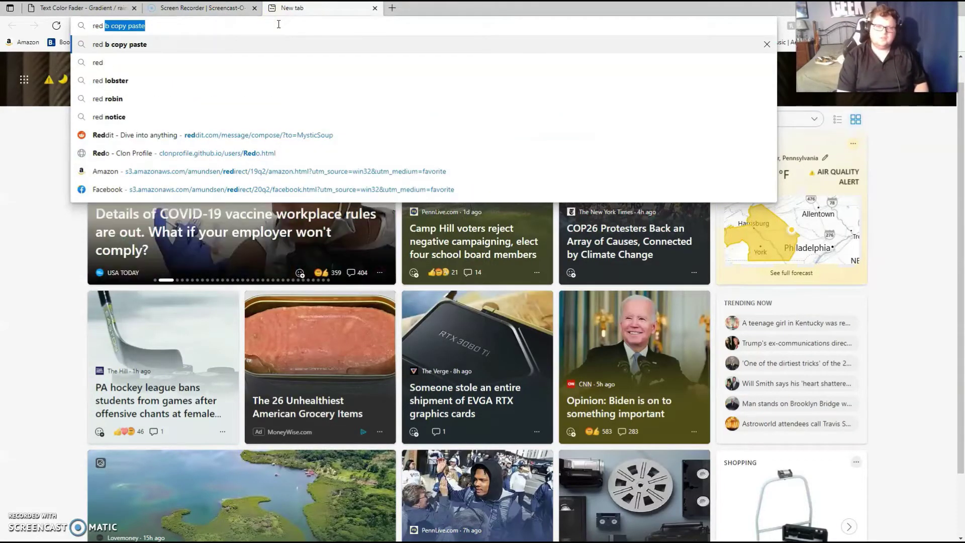
{"action": "type", "text": " hex code"}
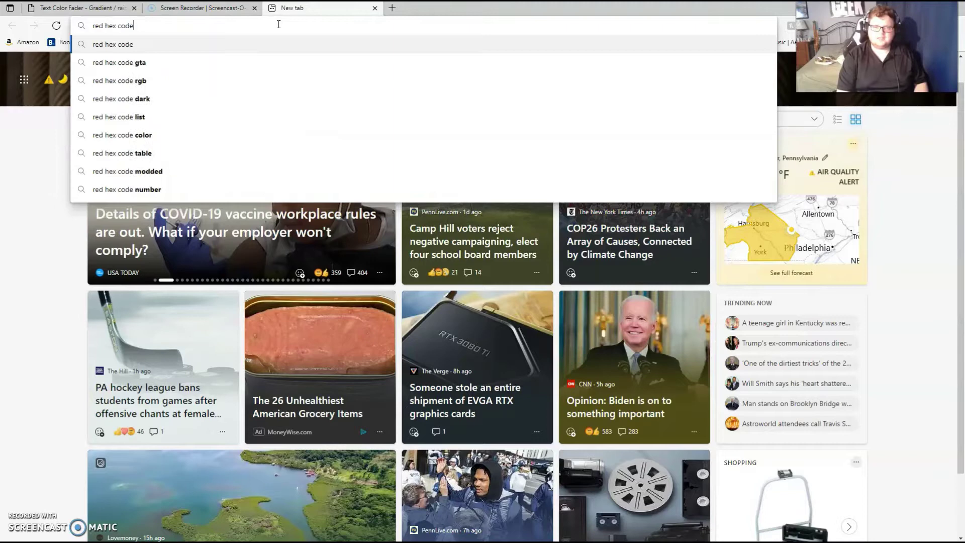
{"action": "key", "text": "Return"}
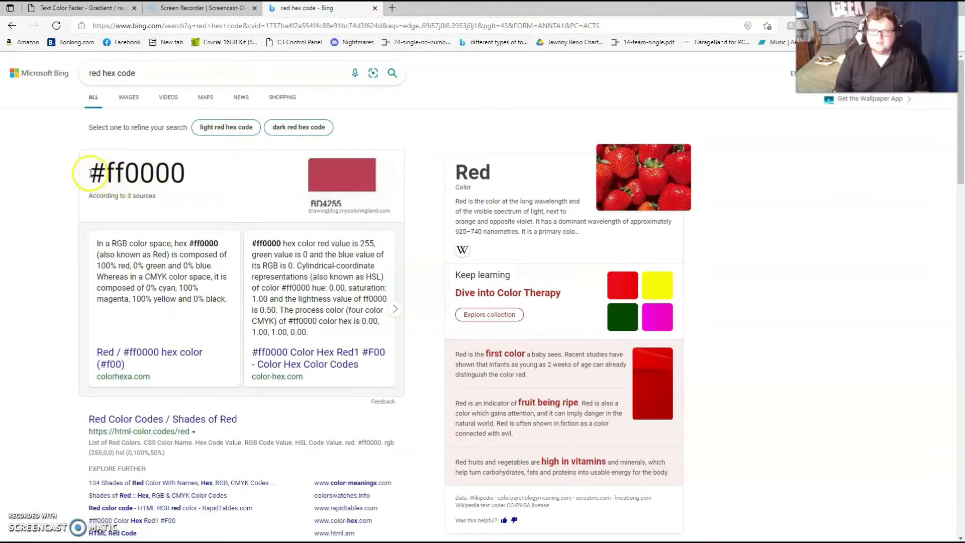
- Copy the red hex code #ff0000 from the search result
{"action": "mouse_move", "coordinate": [90, 173]}
{"action": "left_mouse_down"}
{"action": "mouse_move", "coordinate": [187, 170]}
{"action": "mouse_move", "coordinate": [81, 174]}
{"action": "mouse_move", "coordinate": [188, 167]}
{"action": "mouse_move", "coordinate": [89, 174]}
{"action": "left_mouse_up"}
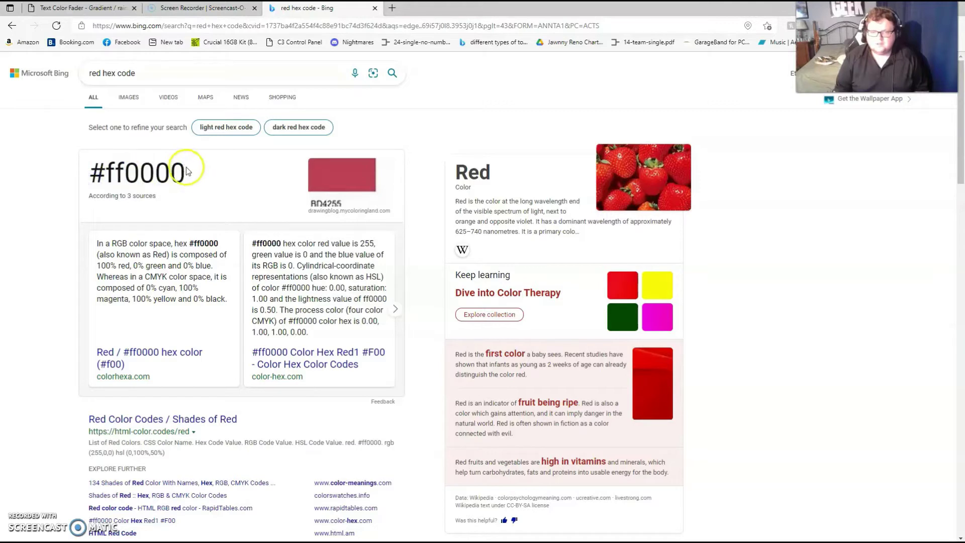
{"action": "left_click_drag", "start_coordinate": [185, 168], "coordinate": [86, 173]}
{"action": "key", "text": "ctrl+c"}
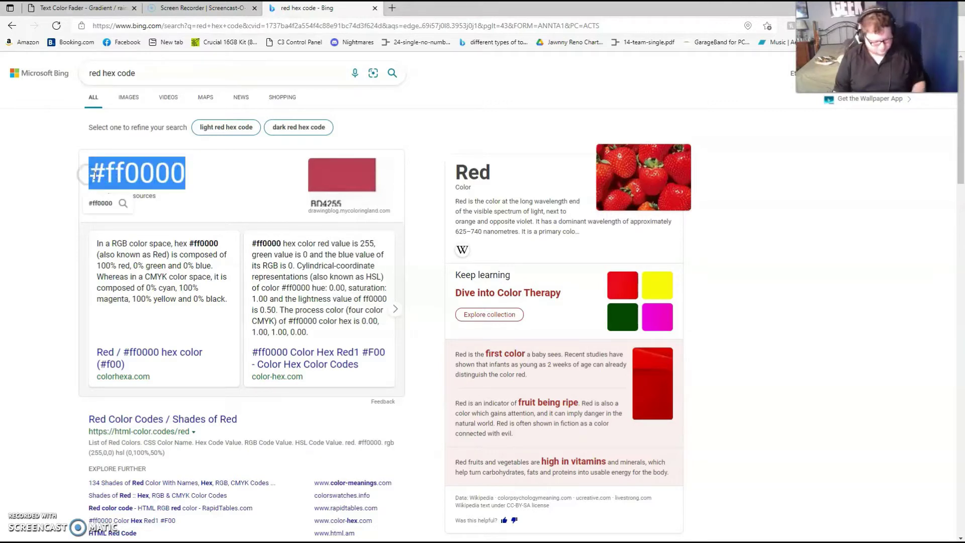
- Switch to the profiles file in Notepad and replace the player_name value with the opening text <color=#ff0000
{"action": "mouse_move", "coordinate": [708, 525]}
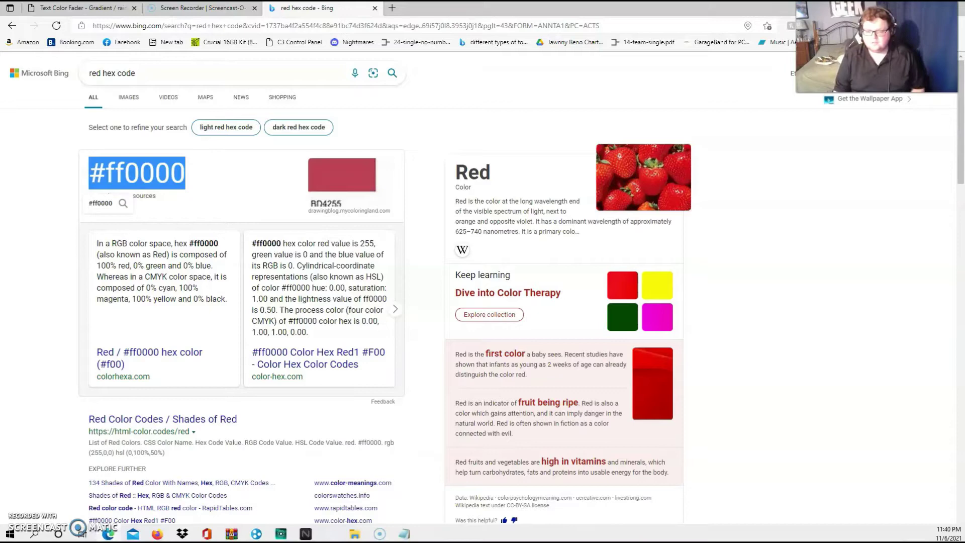
{"action": "left_click", "coordinate": [402, 534]}
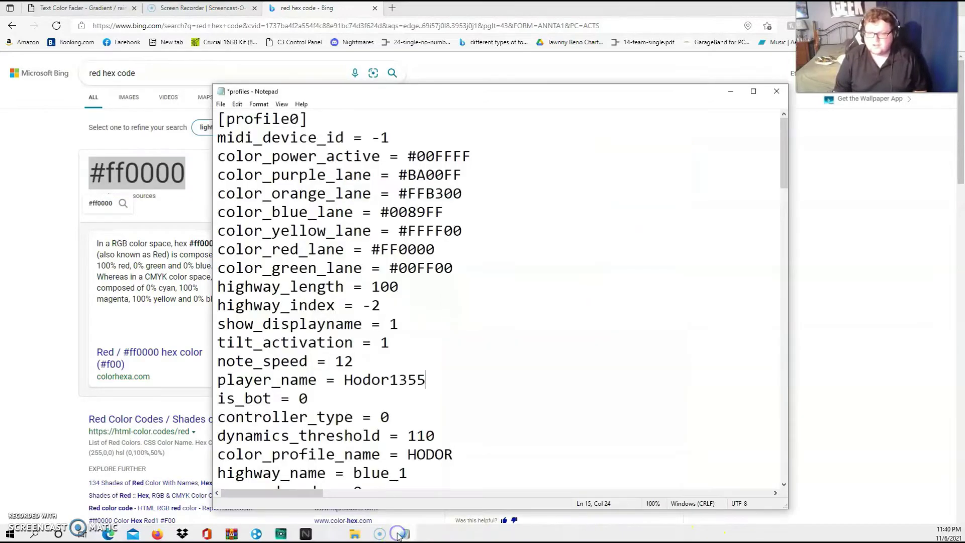
{"action": "scroll", "coordinate": [416, 268], "scroll_direction": "down", "scroll_amount": 1}
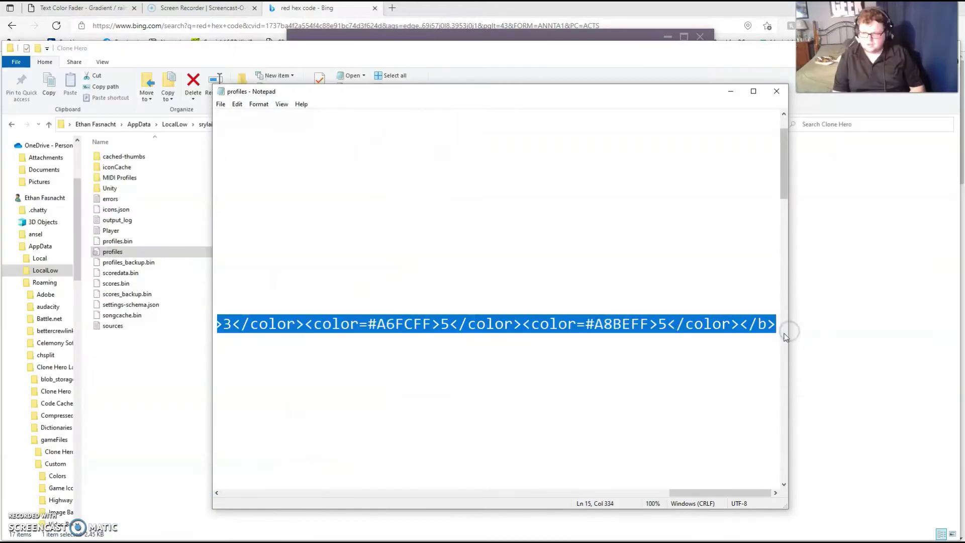
{"action": "type", "text": "<"}
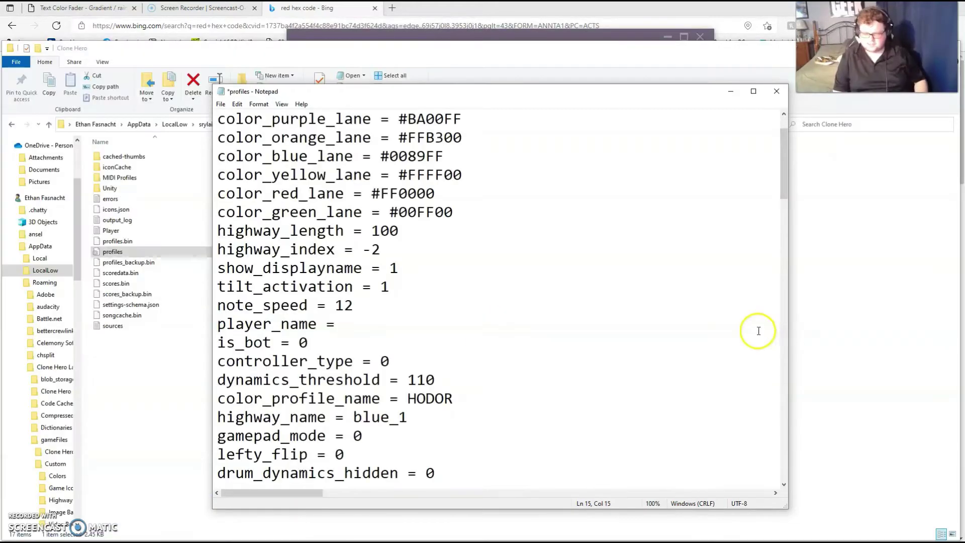
{"action": "type", "text": "color="}
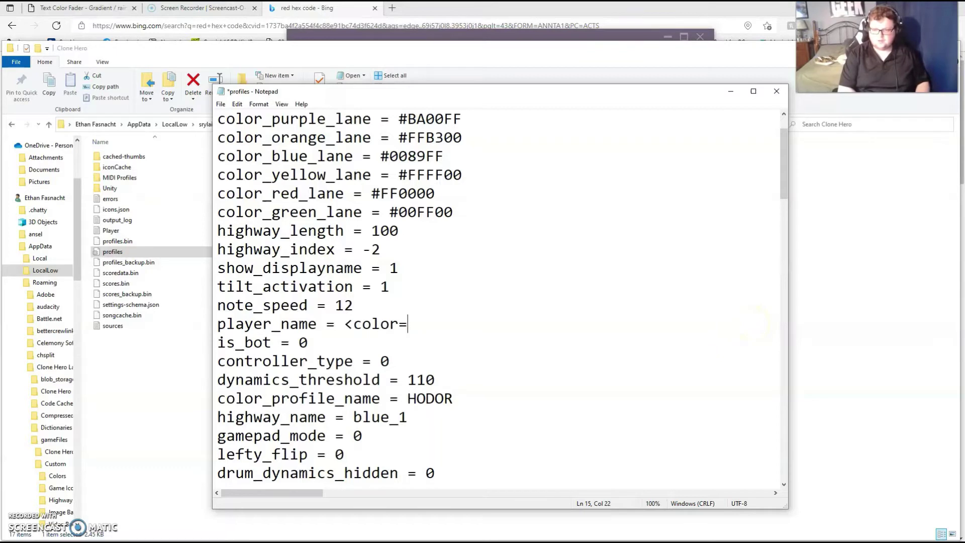
{"action": "key", "text": "ctrl+v"}
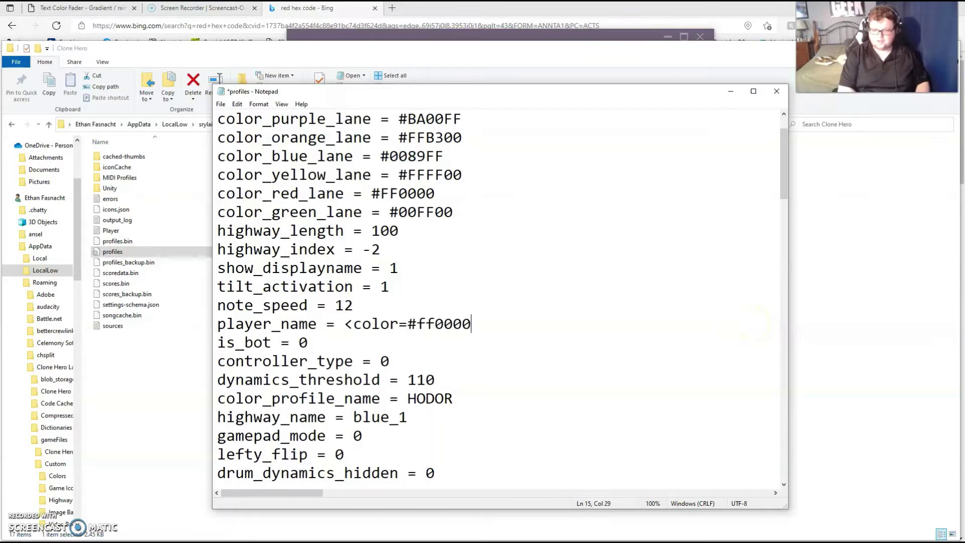
- Capitalize the hex code's letters and complete the player_name value as <color=#FF0000>Hodor1355</color>
{"action": "left_click", "coordinate": [435, 324]}
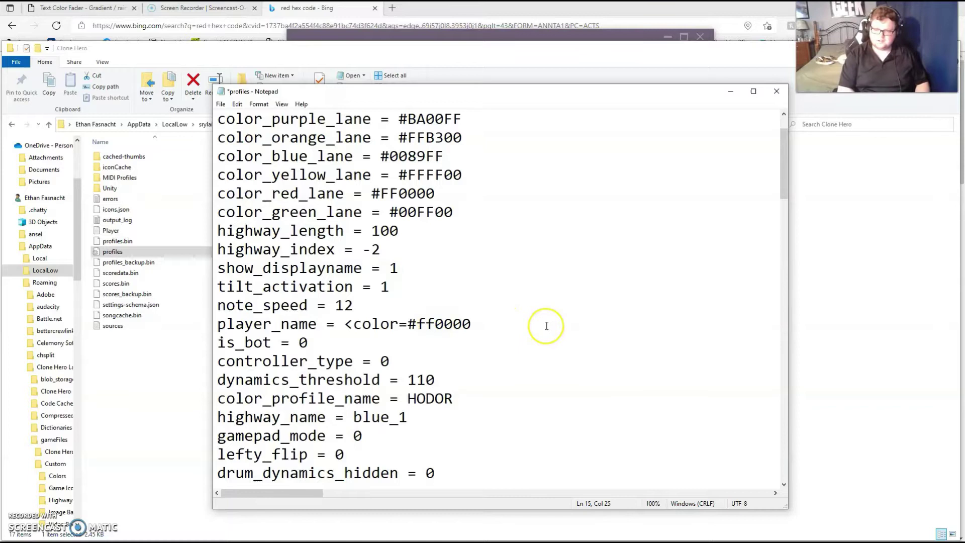
{"action": "key", "text": "BackSpace"}
{"action": "key", "text": "BackSpace"}
{"action": "type", "text": "FF"}
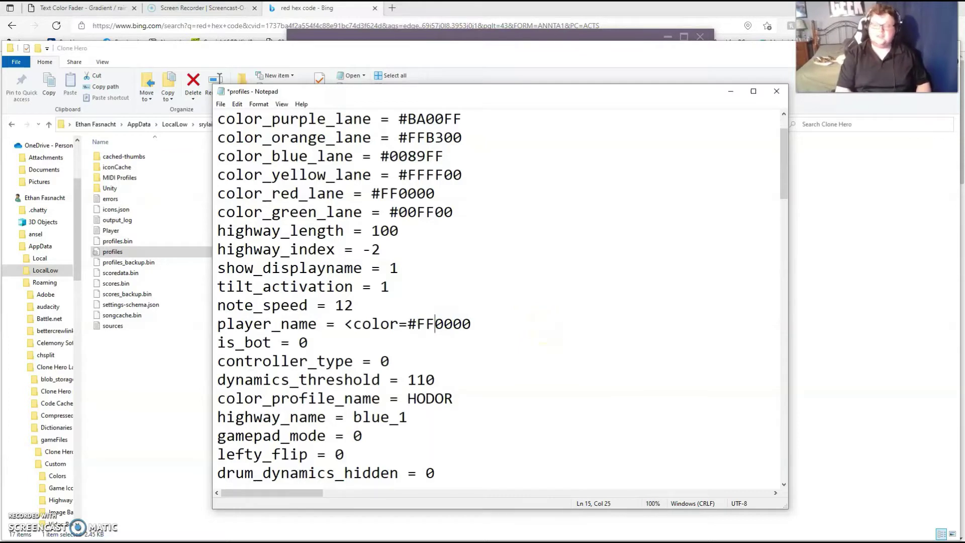
{"action": "left_click", "coordinate": [513, 330]}
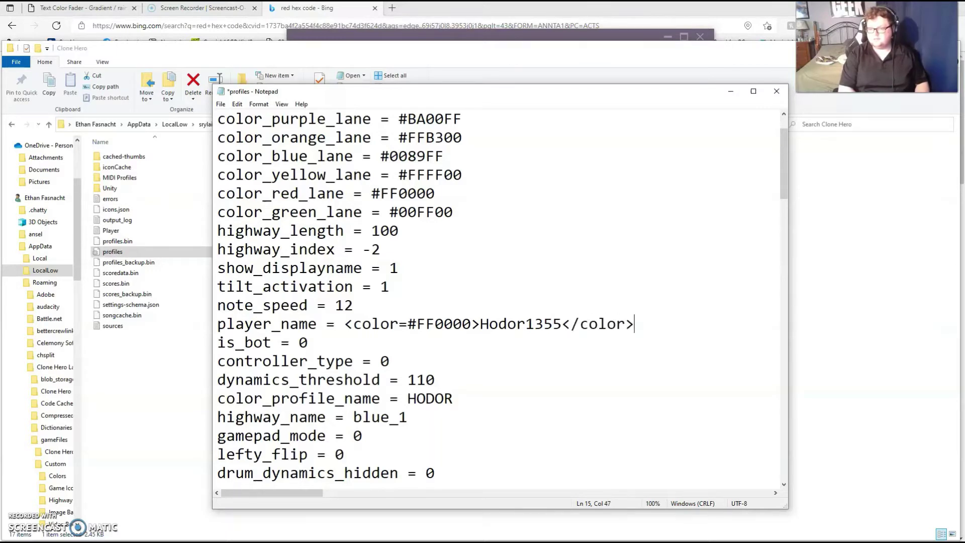
{"action": "left_click_drag", "start_coordinate": [632, 324], "coordinate": [668, 322]}
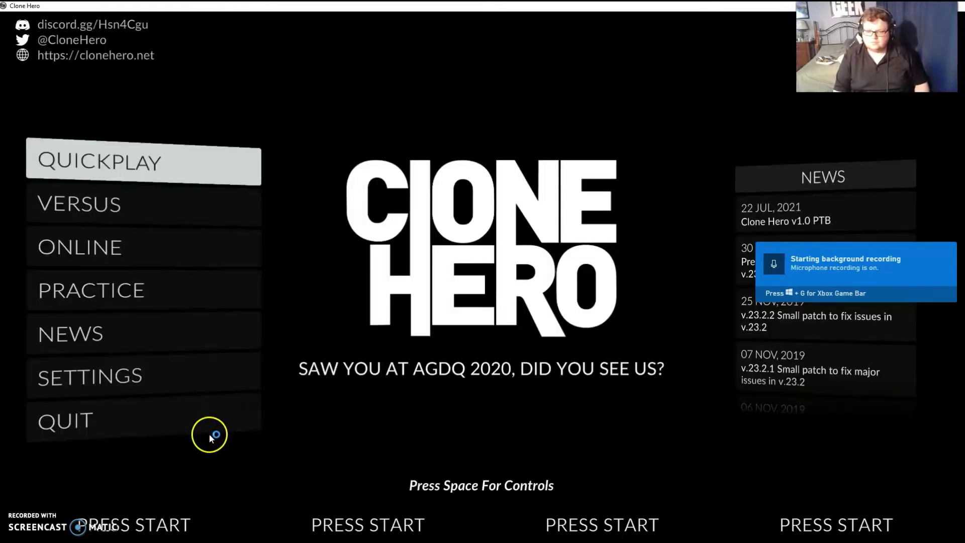
- Join with the existing player profile in Clone Hero and open its options
{"action": "key", "text": "Return"}
{"action": "key", "text": "Return"}
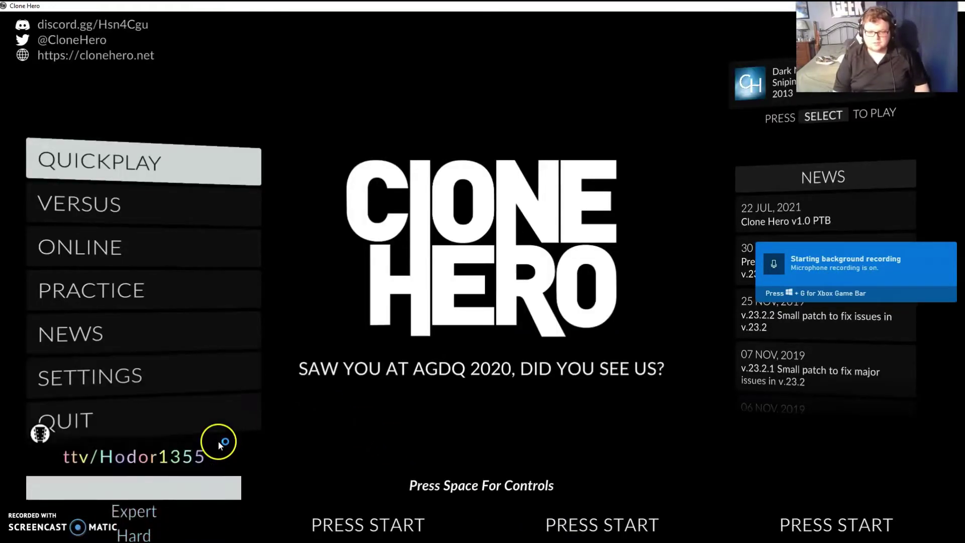
{"action": "key", "text": "Return"}
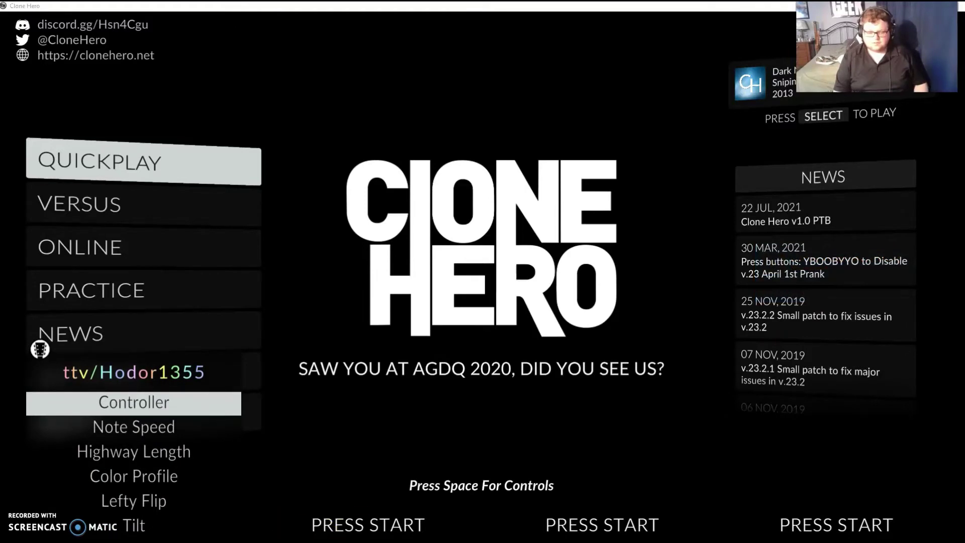
- Switch back to the profiles file in Notepad, save it and return to Clone Hero
{"action": "key", "text": "alt+Tab"}
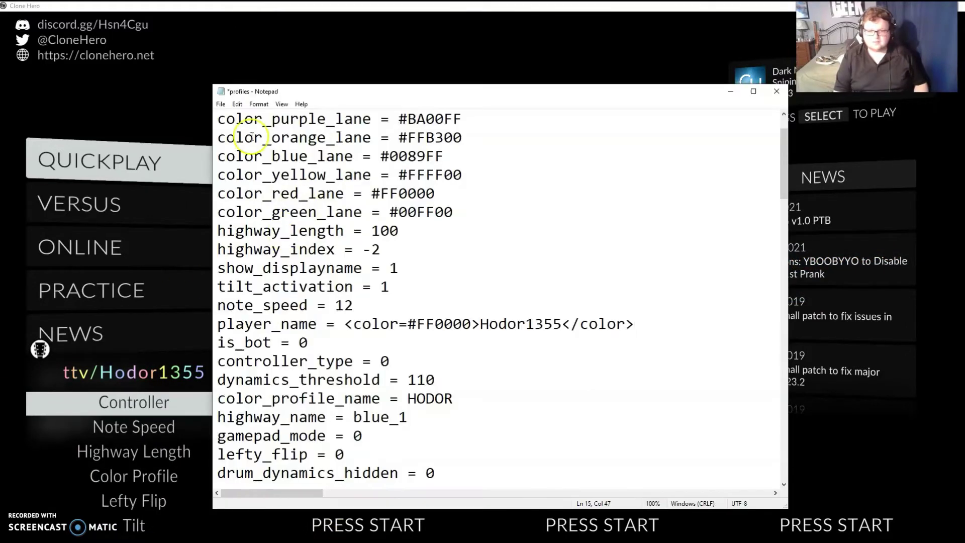
{"action": "left_click", "coordinate": [221, 104]}
{"action": "left_click", "coordinate": [246, 150]}
{"action": "left_click", "coordinate": [170, 111]}
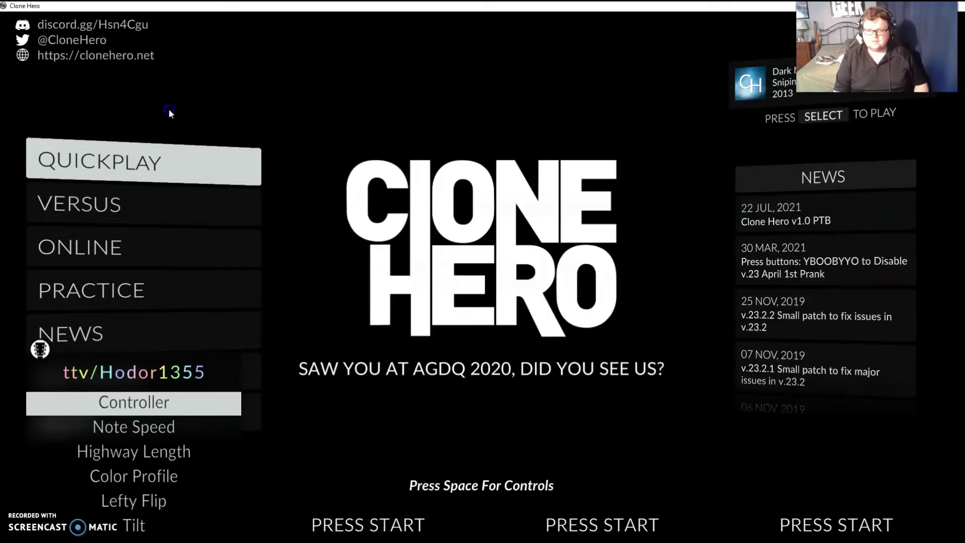
- Restart Clone Hero to check the player name's colour, and close the game window
{"action": "key", "text": "Escape"}
{"action": "key", "text": "Down"}
{"action": "key", "text": "Down"}
{"action": "key", "text": "Down"}
{"action": "key", "text": "Down"}
{"action": "key", "text": "Down"}
{"action": "key", "text": "Down"}
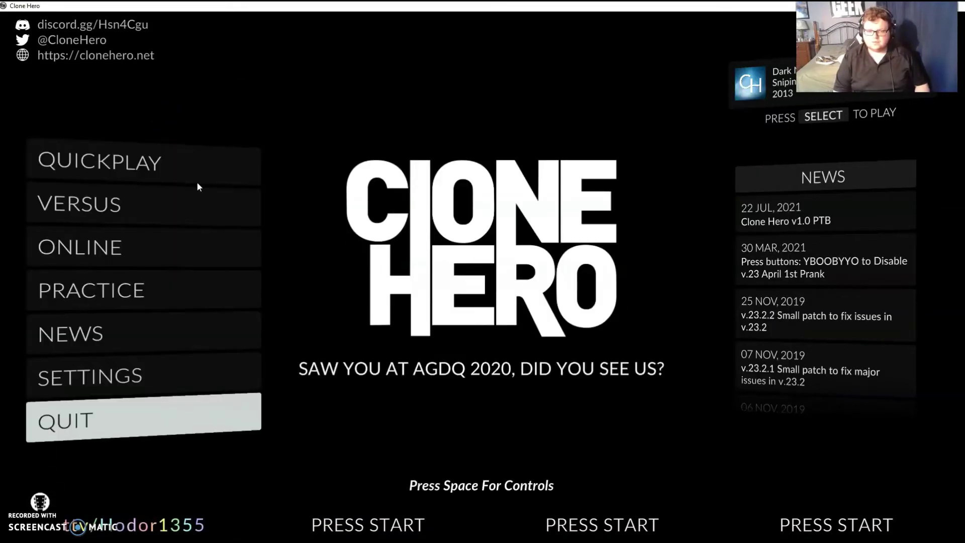
{"action": "key", "text": "Return"}
{"action": "left_click", "coordinate": [397, 47]}
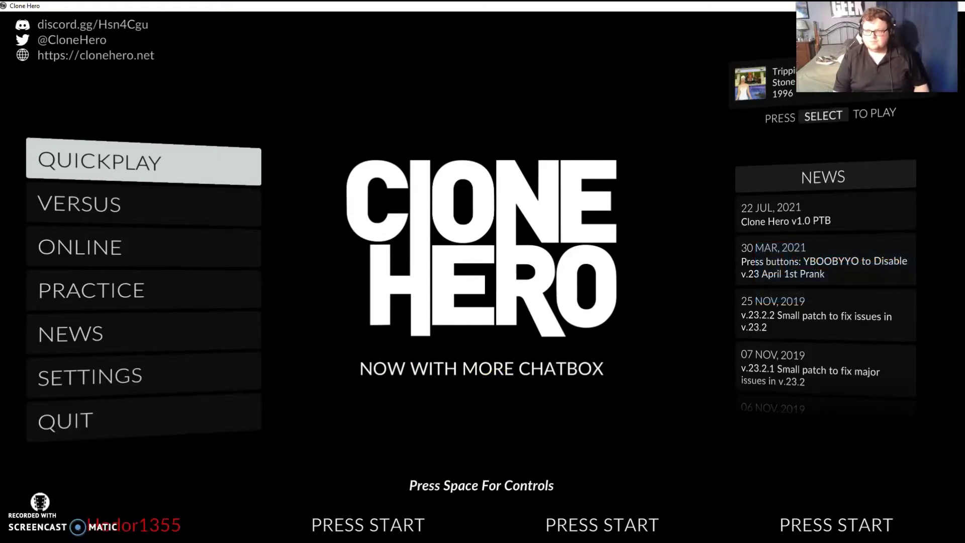
{"action": "left_click", "coordinate": [960, 6]}
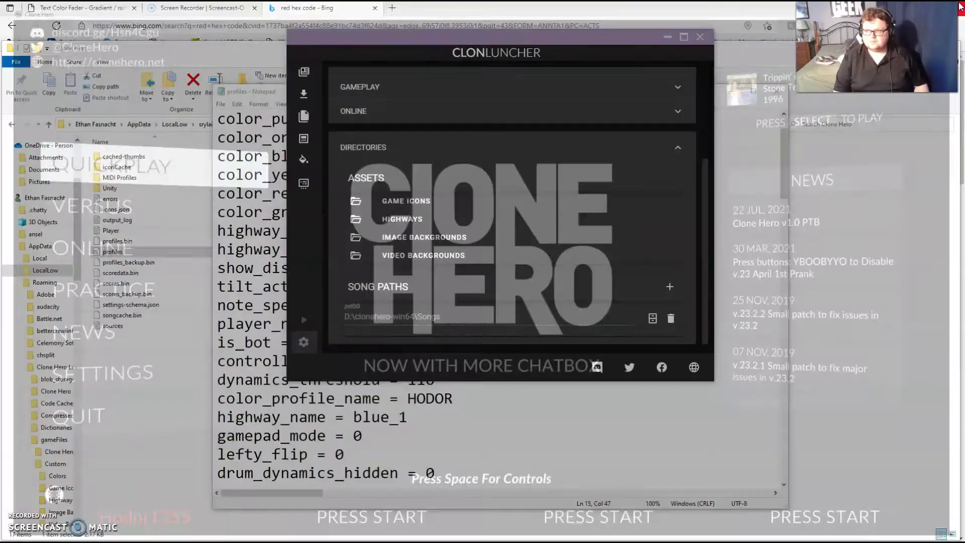
- Examine the opening color tag, its hex code and the closing tag around the player_name in the profiles file
{"action": "left_click", "coordinate": [728, 151]}
{"action": "left_click", "coordinate": [424, 338]}
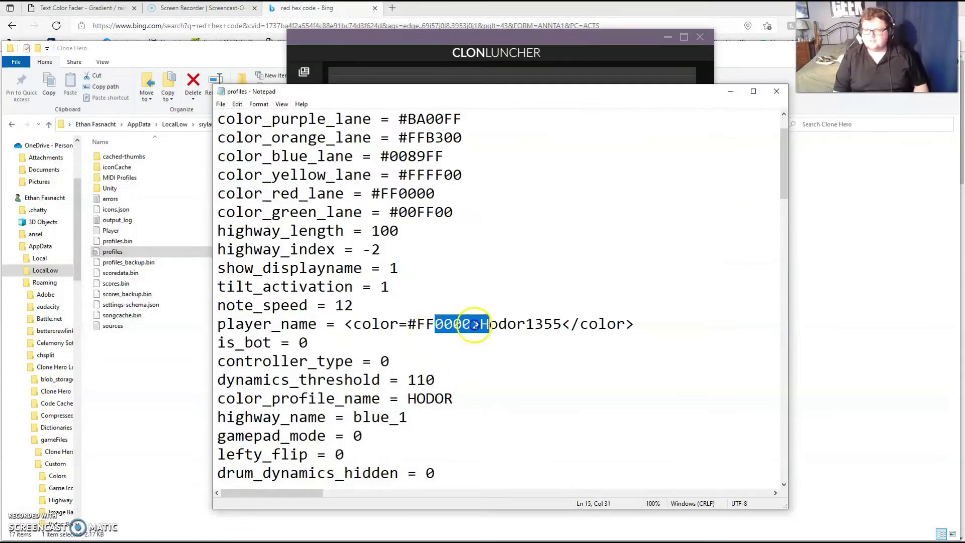
{"action": "mouse_move", "coordinate": [474, 324]}
{"action": "left_mouse_down"}
{"action": "mouse_move", "coordinate": [657, 323]}
{"action": "mouse_move", "coordinate": [349, 322]}
{"action": "mouse_move", "coordinate": [472, 324]}
{"action": "left_mouse_up"}
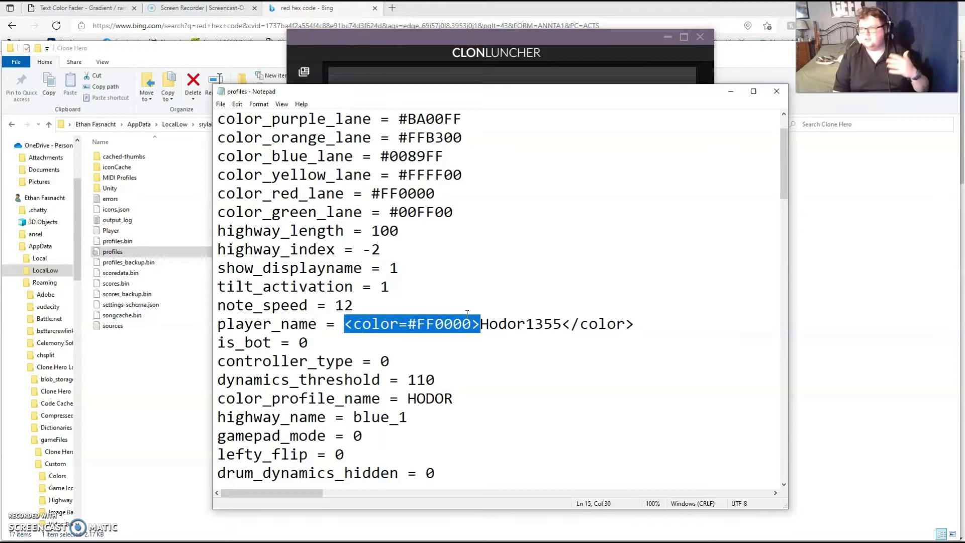
{"action": "left_click_drag", "start_coordinate": [435, 324], "coordinate": [420, 327]}
{"action": "left_click", "coordinate": [420, 326]}
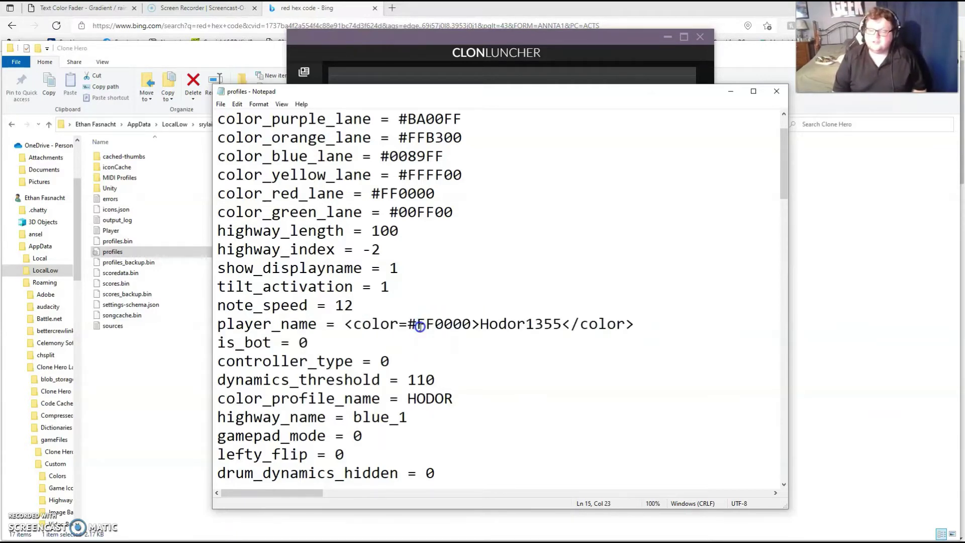
{"action": "double_click", "coordinate": [432, 324]}
{"action": "left_click", "coordinate": [418, 325]}
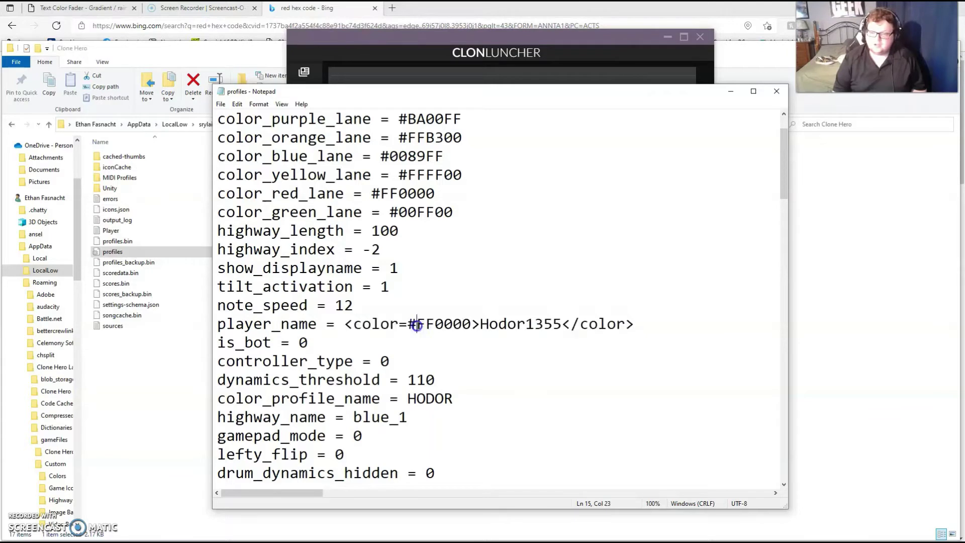
{"action": "double_click", "coordinate": [418, 326]}
{"action": "left_click", "coordinate": [436, 327]}
{"action": "left_click_drag", "start_coordinate": [480, 324], "coordinate": [620, 327]}
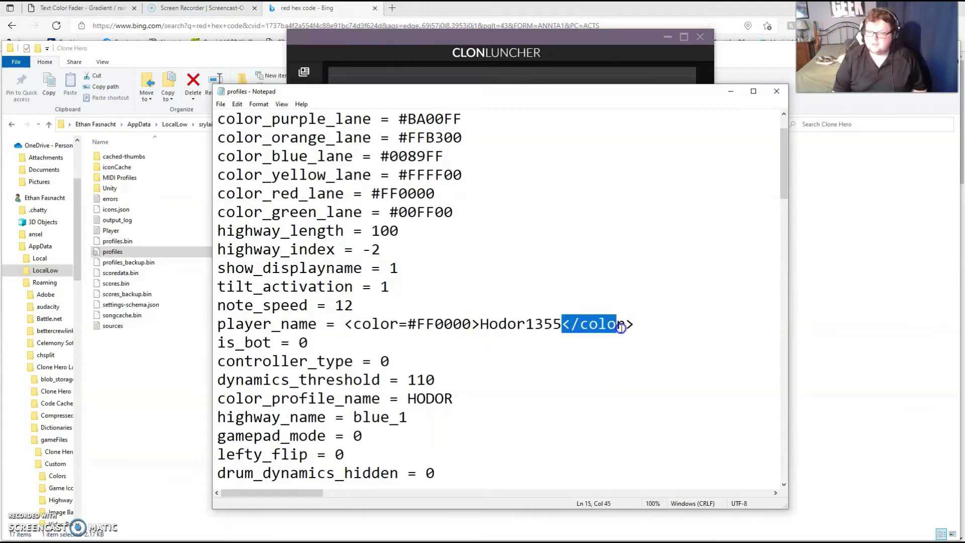
{"action": "left_click", "coordinate": [636, 326]}
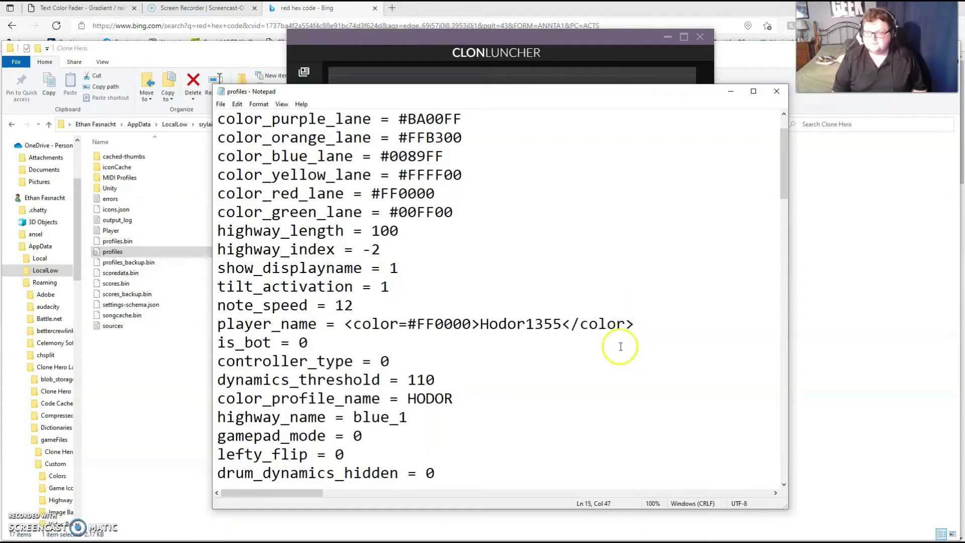
- Make the player name bold by wrapping its color tags in <b> and </b>
{"action": "left_click", "coordinate": [348, 324]}
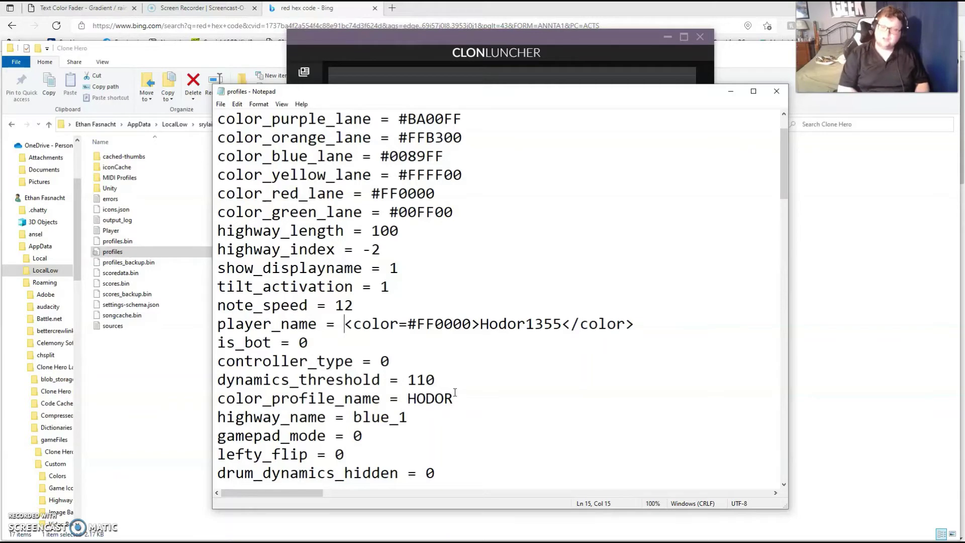
{"action": "type", "text": "<b>"}
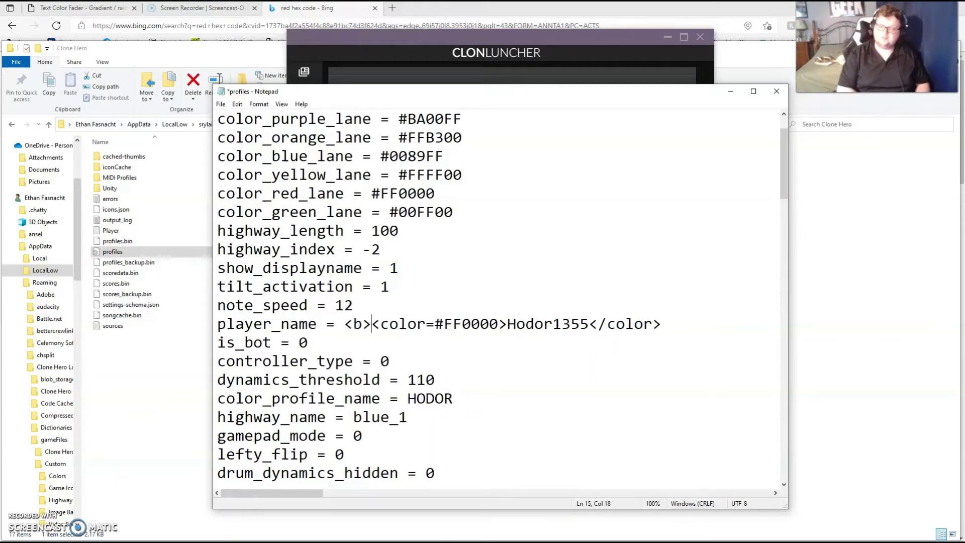
{"action": "left_click", "coordinate": [662, 324]}
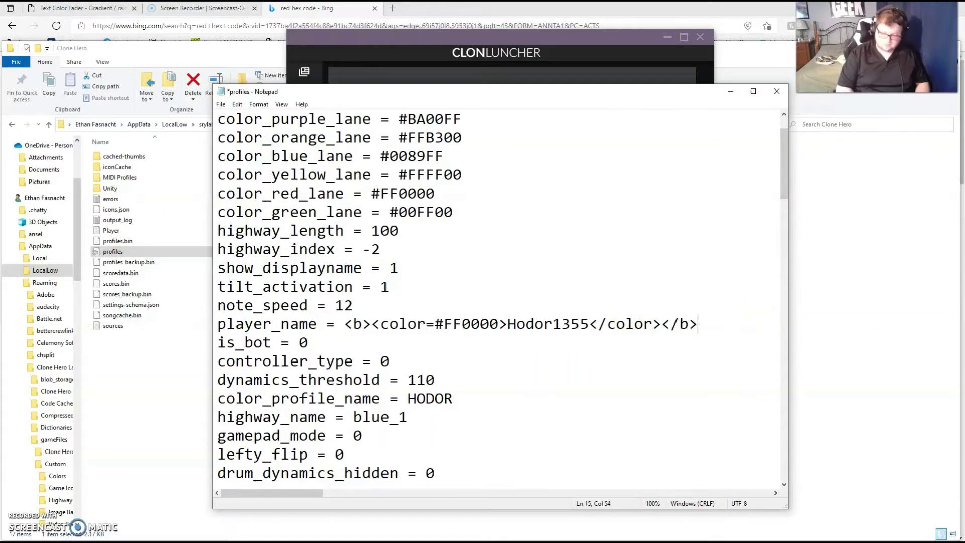
{"action": "left_click_drag", "start_coordinate": [371, 324], "coordinate": [346, 325]}
{"action": "left_click_drag", "start_coordinate": [699, 324], "coordinate": [532, 333]}
{"action": "left_click_drag", "start_coordinate": [606, 324], "coordinate": [663, 329]}
{"action": "left_click", "coordinate": [696, 327]}
- Change the bold tags around the player name to the underline tags <u> and </u>
{"action": "left_click", "coordinate": [689, 324]}
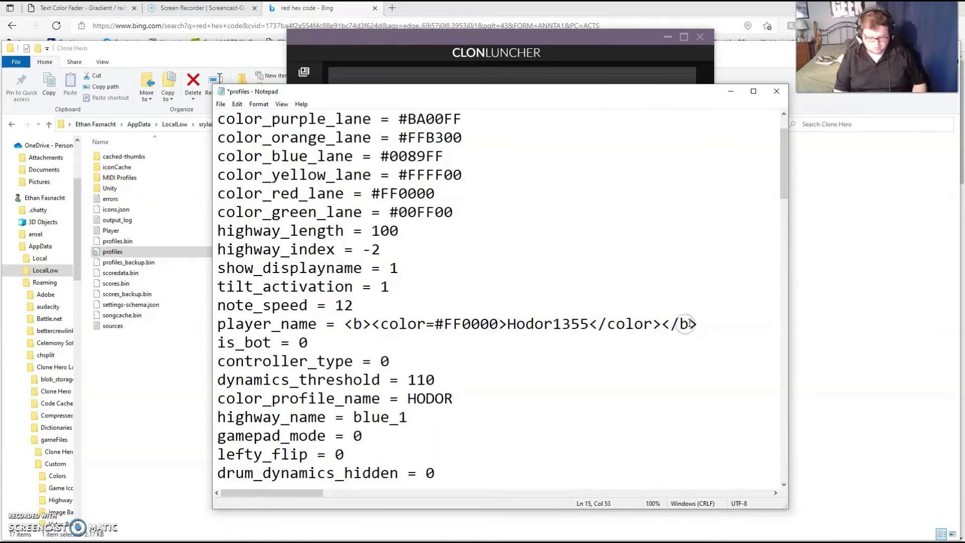
{"action": "key", "text": "BackSpace"}
{"action": "type", "text": "u"}
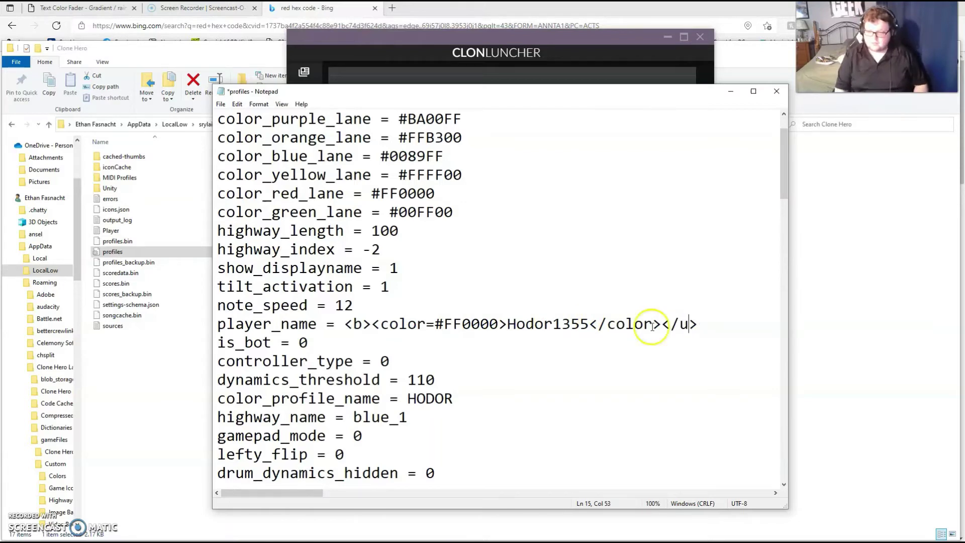
{"action": "left_click", "coordinate": [355, 324]}
{"action": "left_click", "coordinate": [362, 324]}
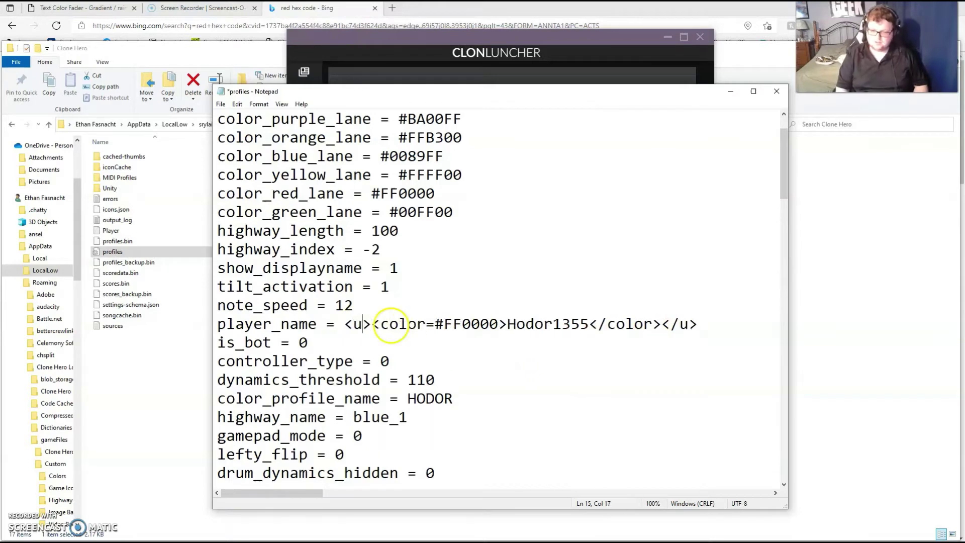
- Change the underline tags around the player name to the italic tags <i> and </i>
{"action": "left_click", "coordinate": [689, 324]}
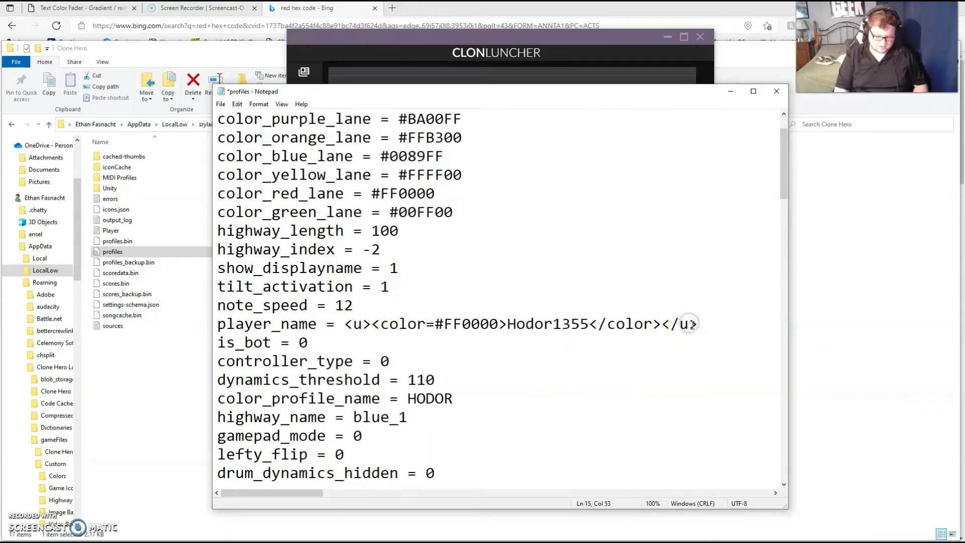
{"action": "left_click", "coordinate": [363, 324]}
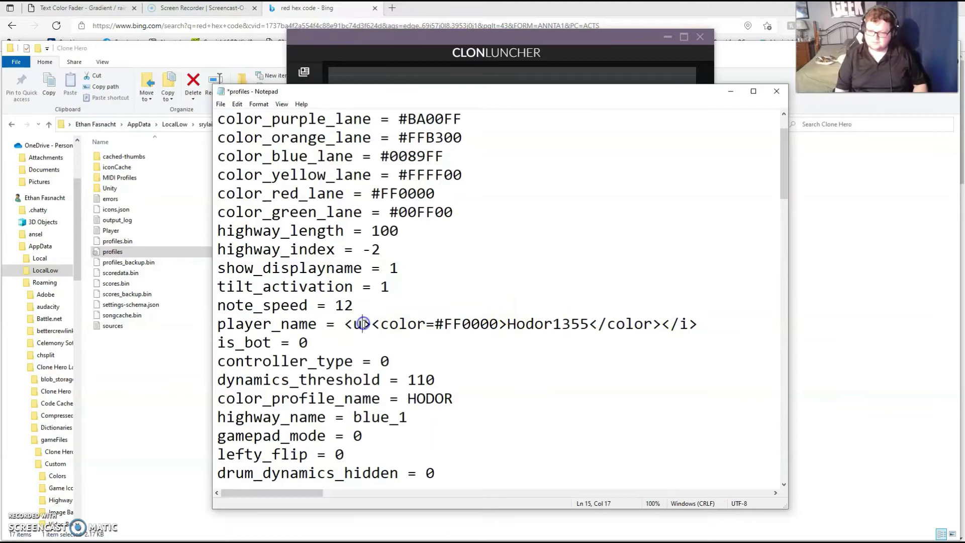
{"action": "key", "text": "BackSpace"}
{"action": "type", "text": "i"}
{"action": "left_click", "coordinate": [376, 324]}
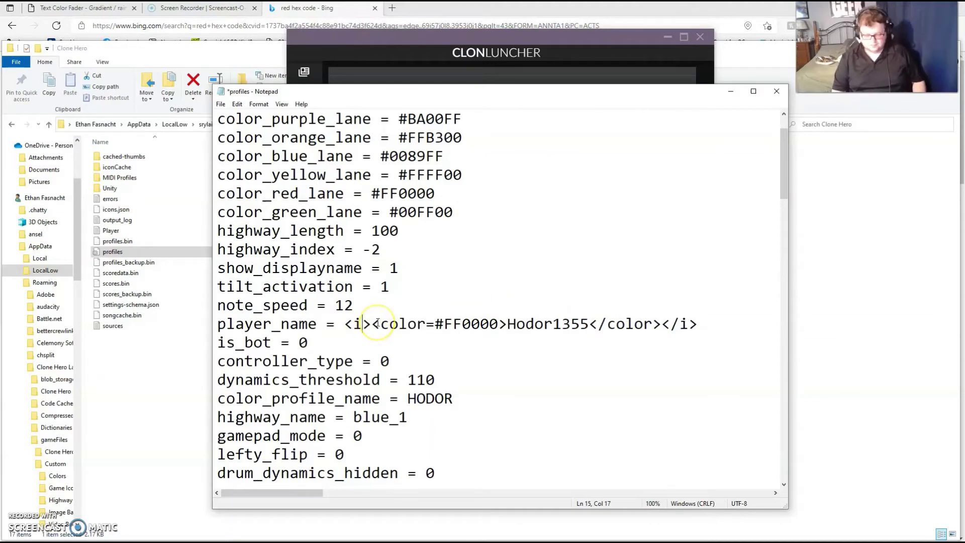
- Change the italic tags around the player name to <mark> and </mark>
{"action": "key", "text": "BackSpace"}
{"action": "type", "text": "mark"}
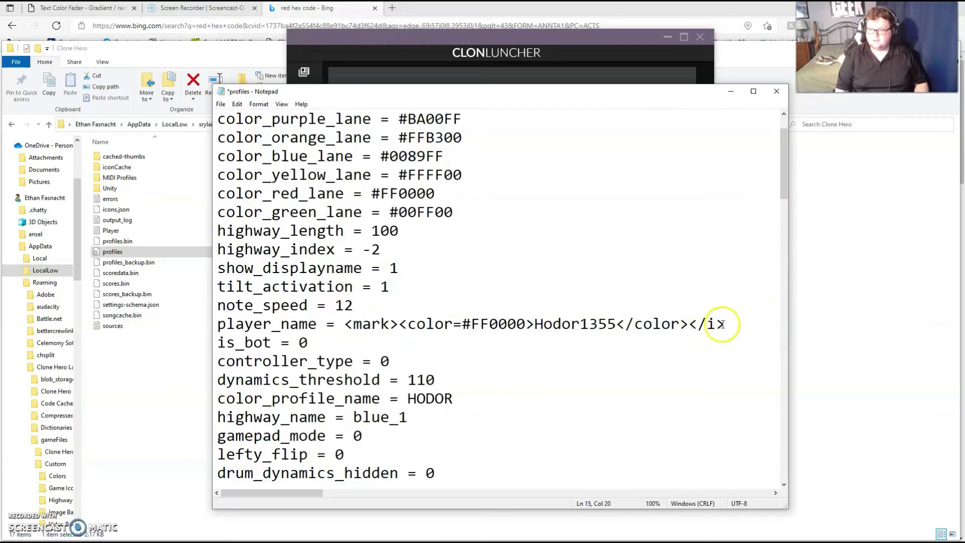
{"action": "left_click", "coordinate": [715, 325]}
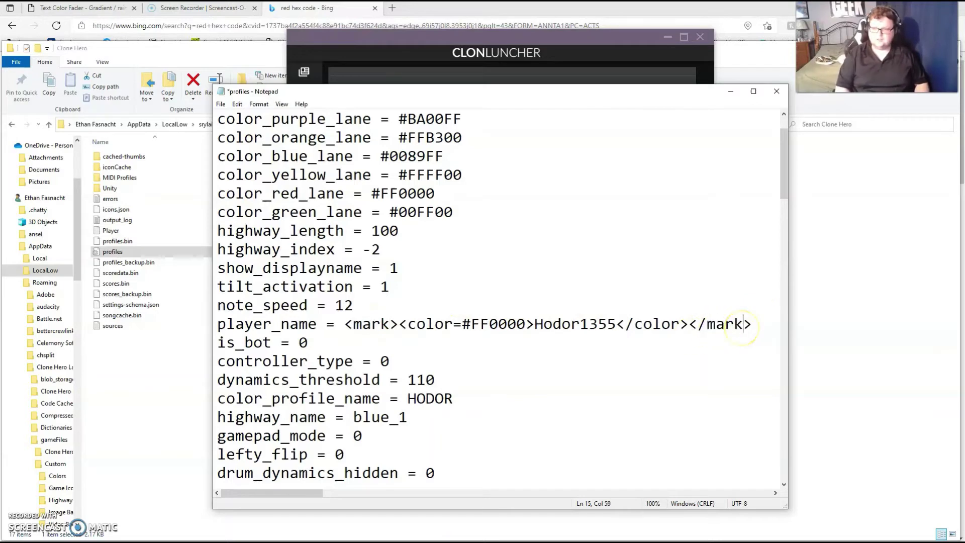
- Remove the <mark> and </mark> tags around the player name, keeping only its color tags
{"action": "key", "text": "BackSpace"}
{"action": "key", "text": "BackSpace"}
{"action": "key", "text": "BackSpace"}
{"action": "key", "text": "BackSpace"}
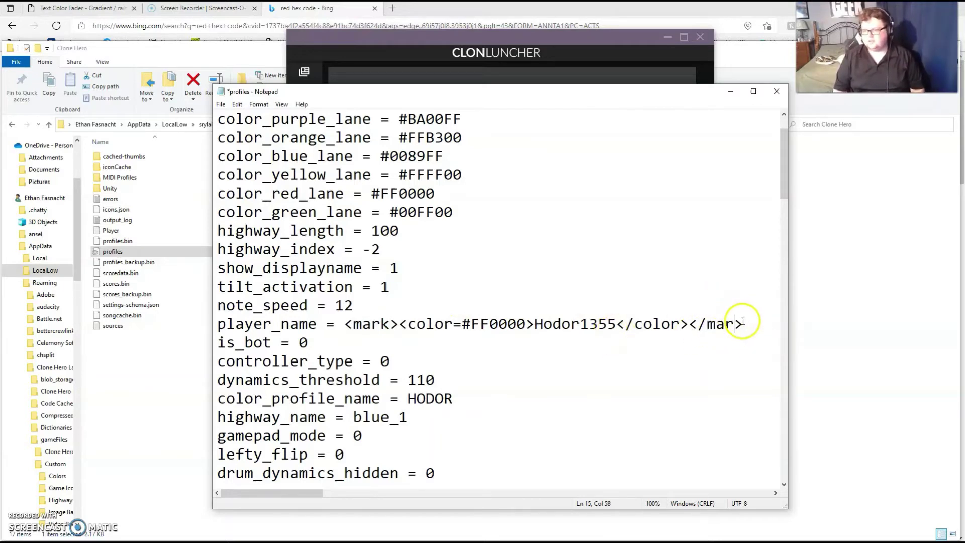
{"action": "key", "text": "Delete"}
{"action": "left_click", "coordinate": [729, 325]}
{"action": "key", "text": "BackSpace"}
{"action": "key", "text": "BackSpace"}
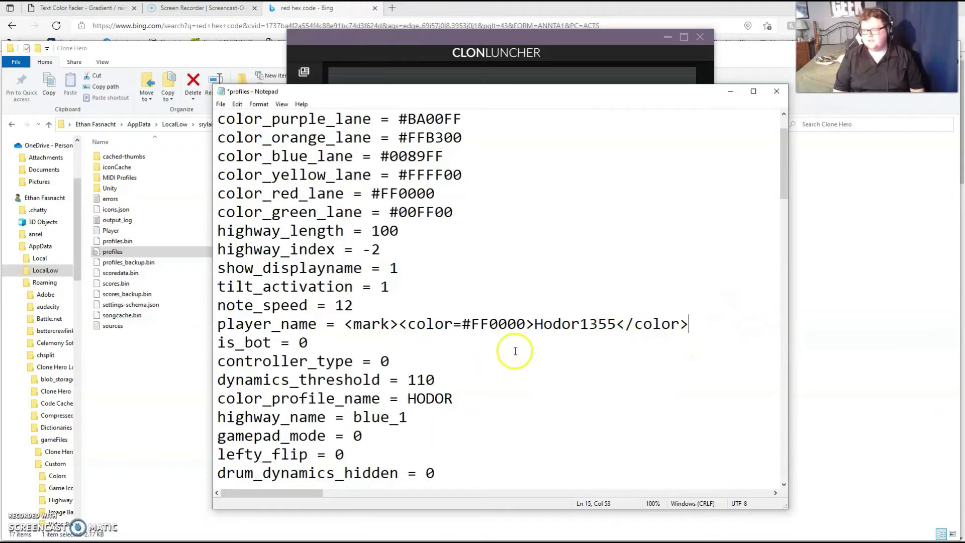
{"action": "left_click", "coordinate": [399, 324]}
{"action": "key", "text": "BackSpace"}
{"action": "key", "text": "BackSpace"}
{"action": "key", "text": "BackSpace"}
{"action": "key", "text": "BackSpace"}
{"action": "key", "text": "BackSpace"}
{"action": "key", "text": "BackSpace"}
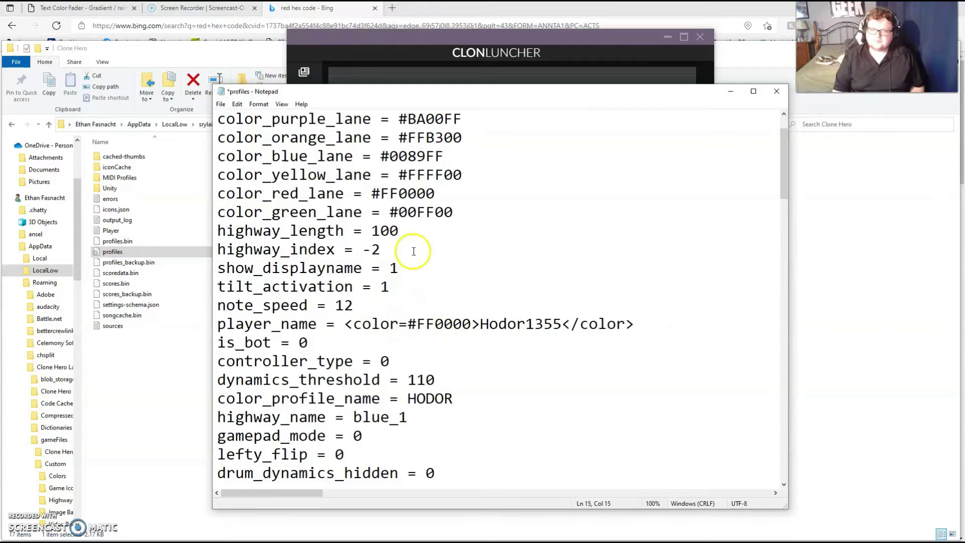
- Close the Clone Hero folder window and bring up the Text Color Fader page, minimizing the profiles file and the launcher
{"action": "left_click", "coordinate": [765, 56]}
{"action": "left_click_drag", "start_coordinate": [764, 50], "coordinate": [589, 80]}
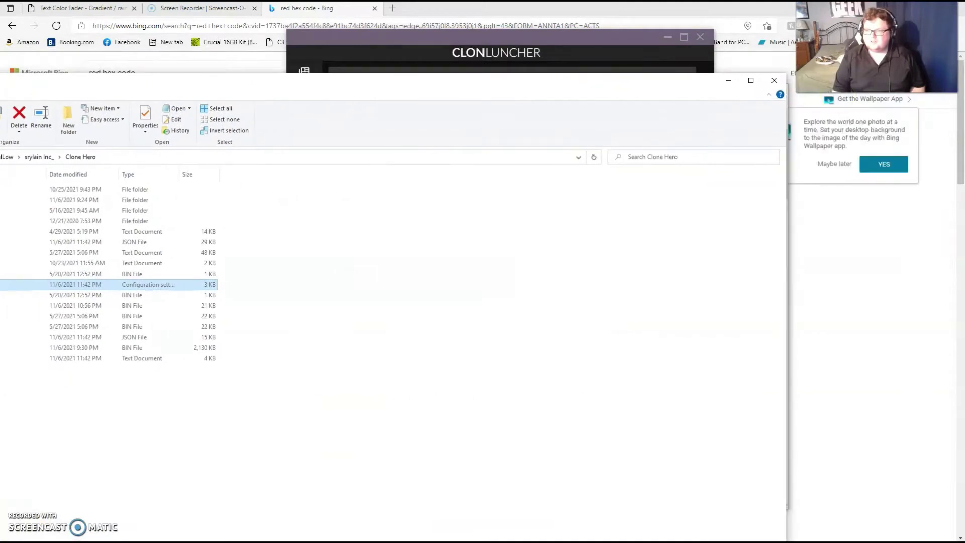
{"action": "left_click", "coordinate": [774, 80]}
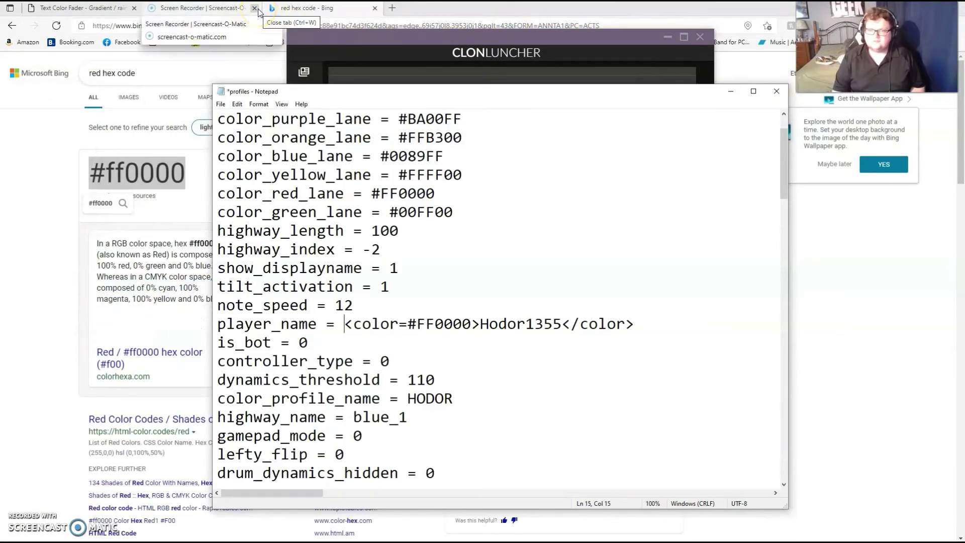
{"action": "left_click", "coordinate": [83, 8]}
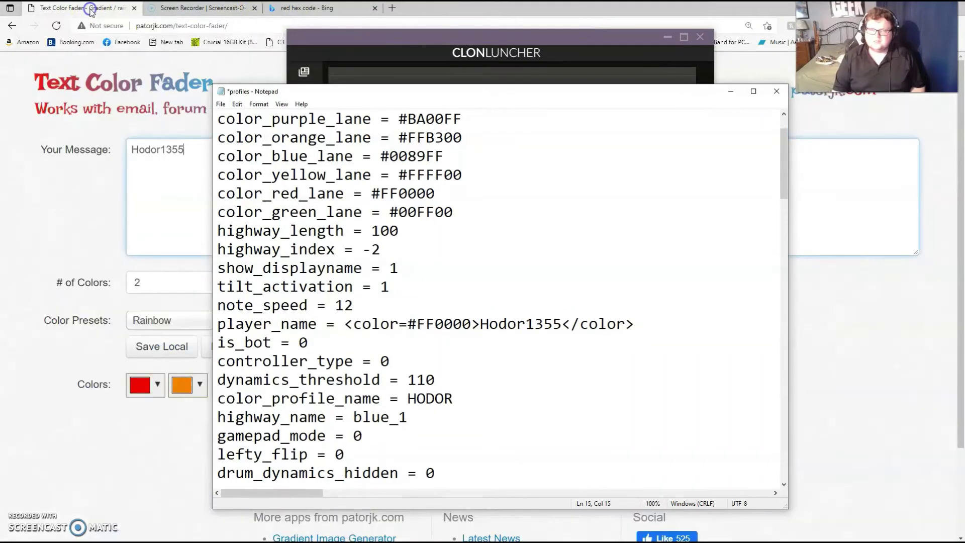
{"action": "left_click", "coordinate": [731, 92]}
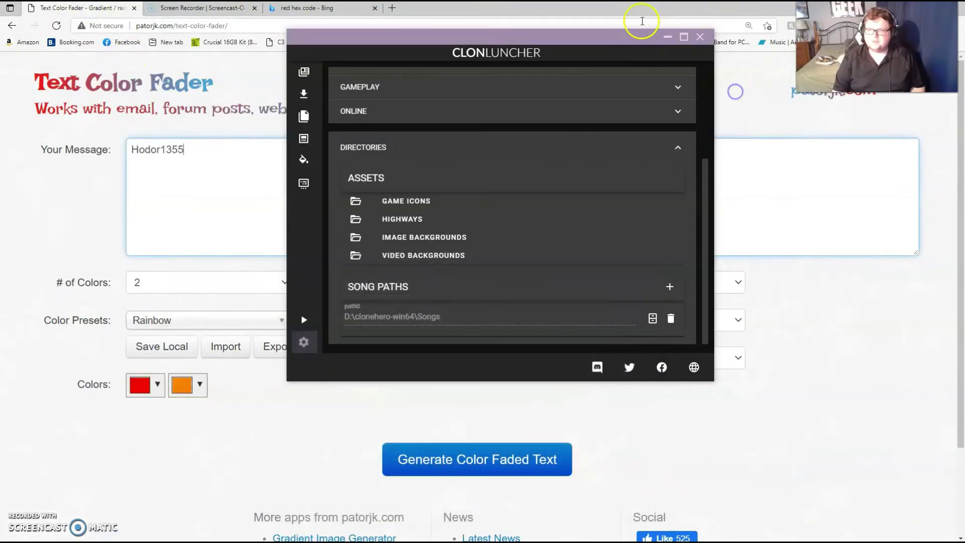
{"action": "left_click", "coordinate": [666, 38]}
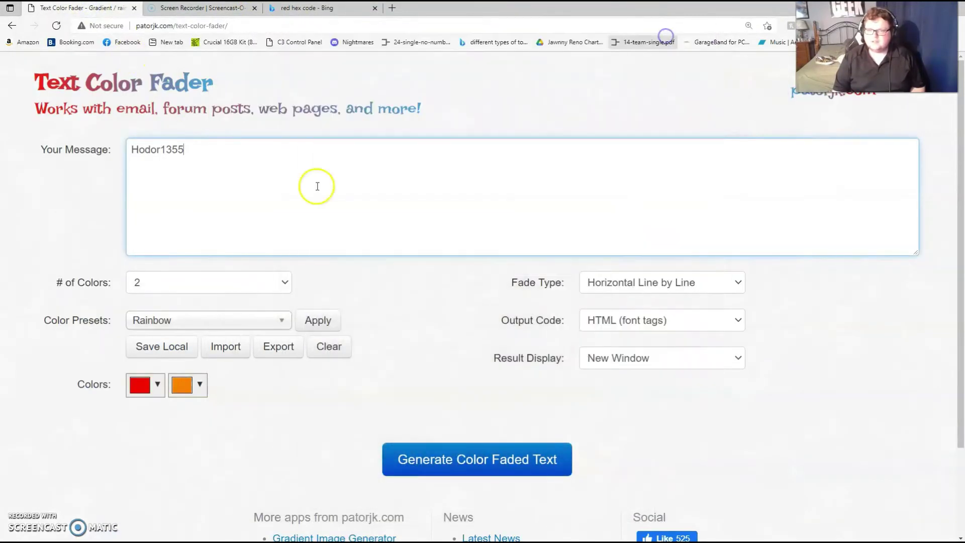
- Search the color presets for "pastel rainbow" and choose the Pastel Rainbow preset
{"action": "left_click", "coordinate": [203, 324]}
{"action": "scroll", "coordinate": [216, 440], "scroll_direction": "down", "scroll_amount": 10}
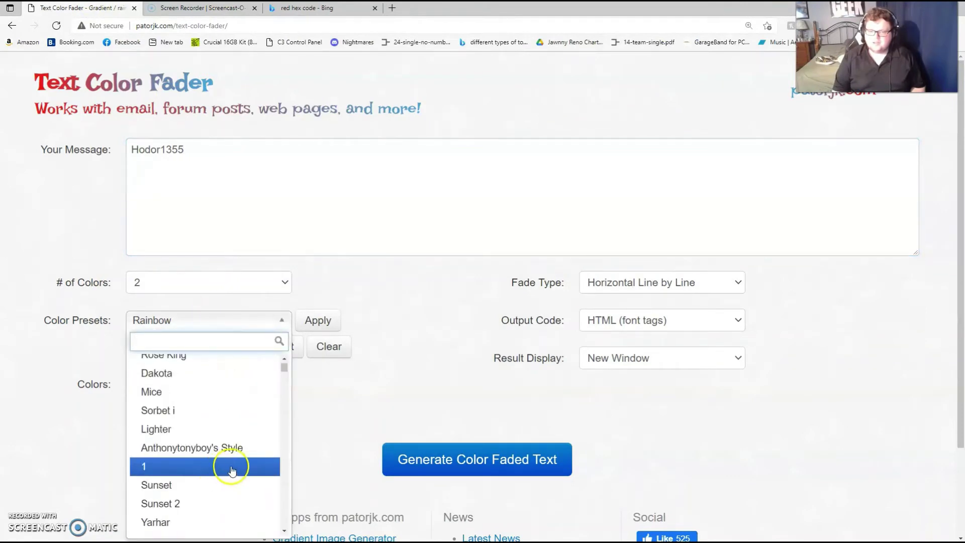
{"action": "scroll", "coordinate": [217, 402], "scroll_direction": "down", "scroll_amount": 10}
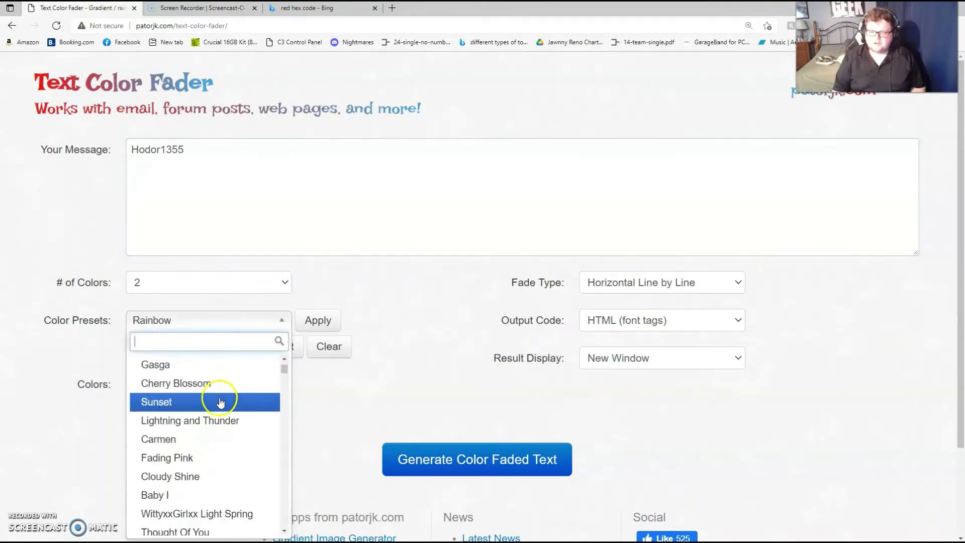
{"action": "scroll", "coordinate": [218, 438], "scroll_direction": "down", "scroll_amount": 6}
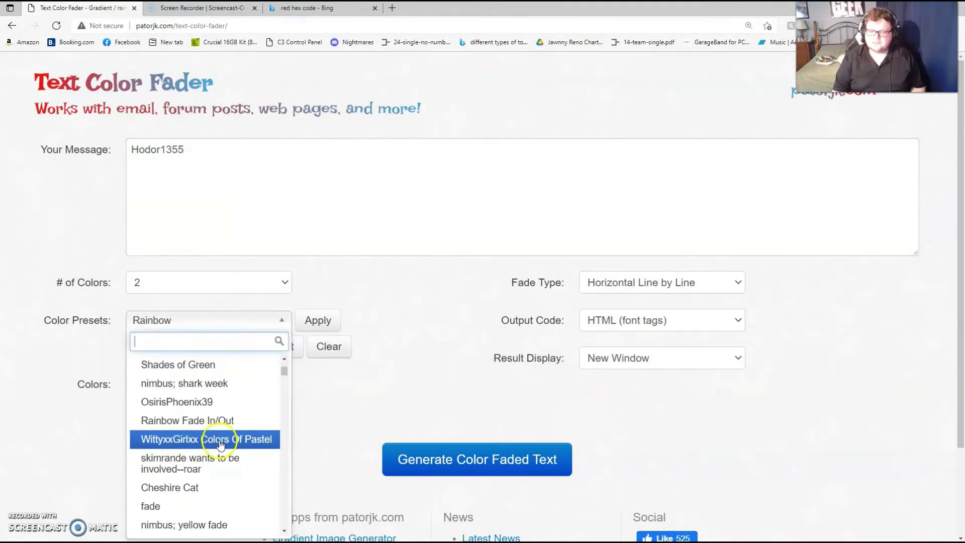
{"action": "left_click", "coordinate": [217, 340]}
{"action": "type", "text": "pas"}
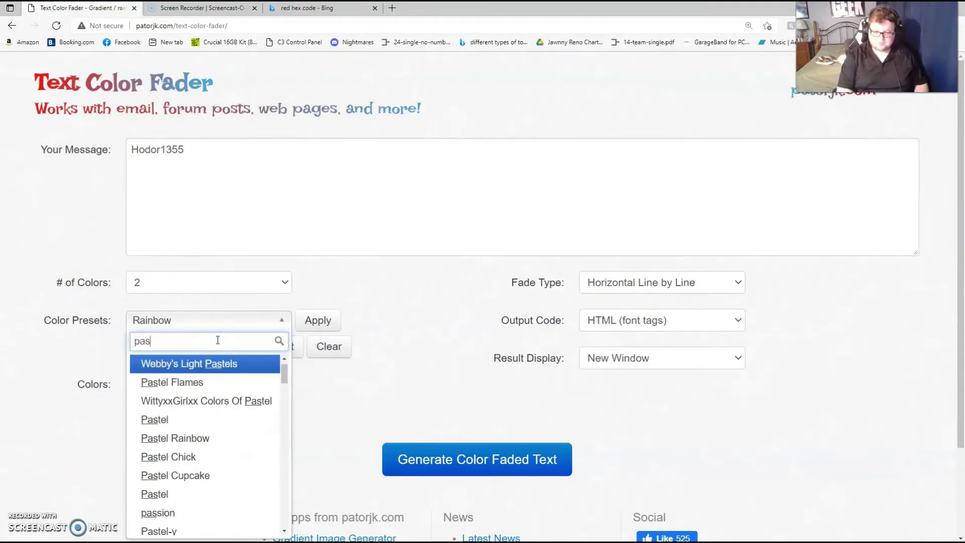
{"action": "type", "text": "tel rainbow"}
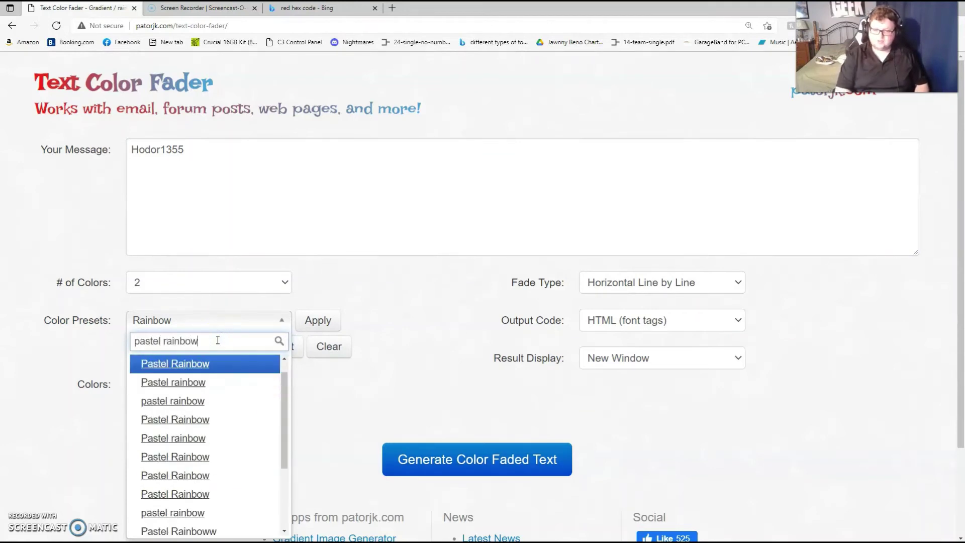
{"action": "left_click", "coordinate": [197, 371]}
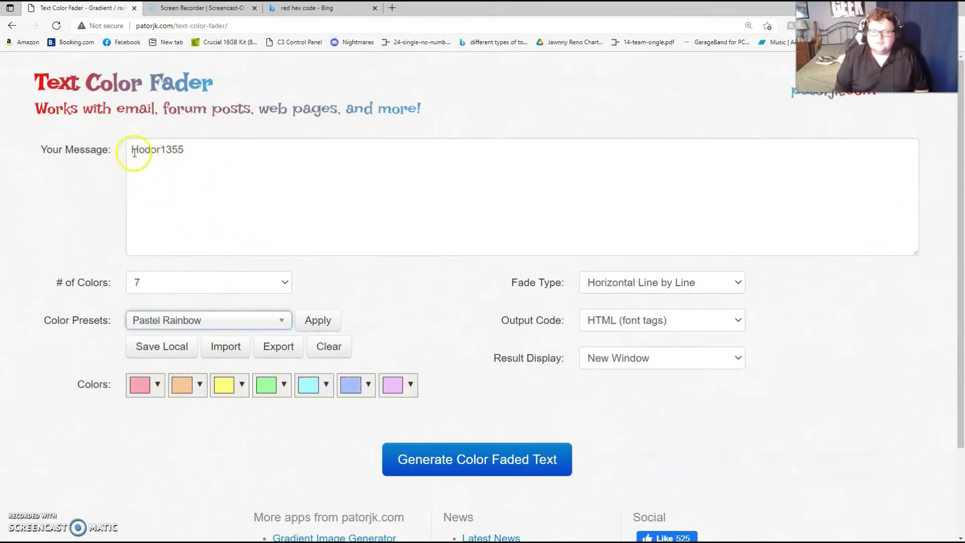
- Set the number of colors to 9, one per character of the player name, and generate the color faded text
{"action": "left_click_drag", "start_coordinate": [129, 150], "coordinate": [182, 147]}
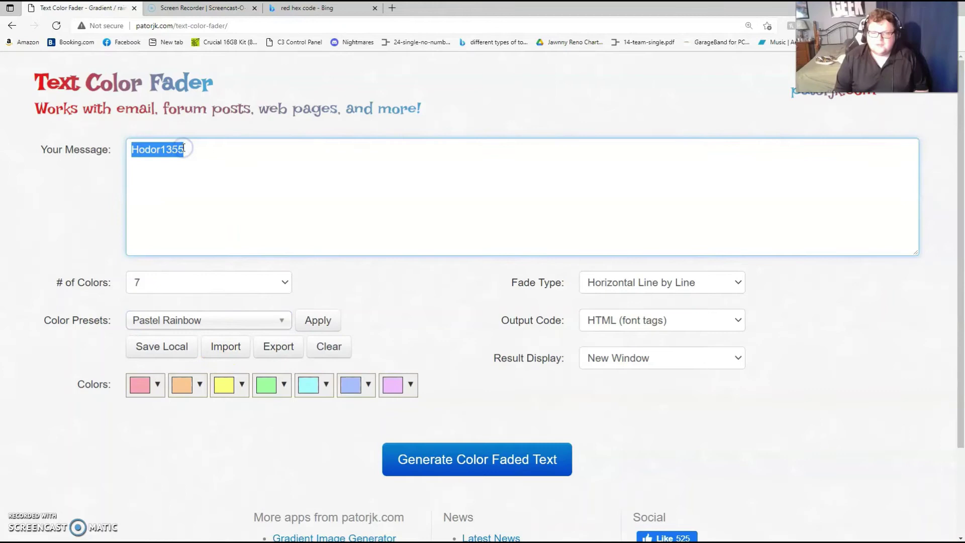
{"action": "left_click", "coordinate": [184, 150]}
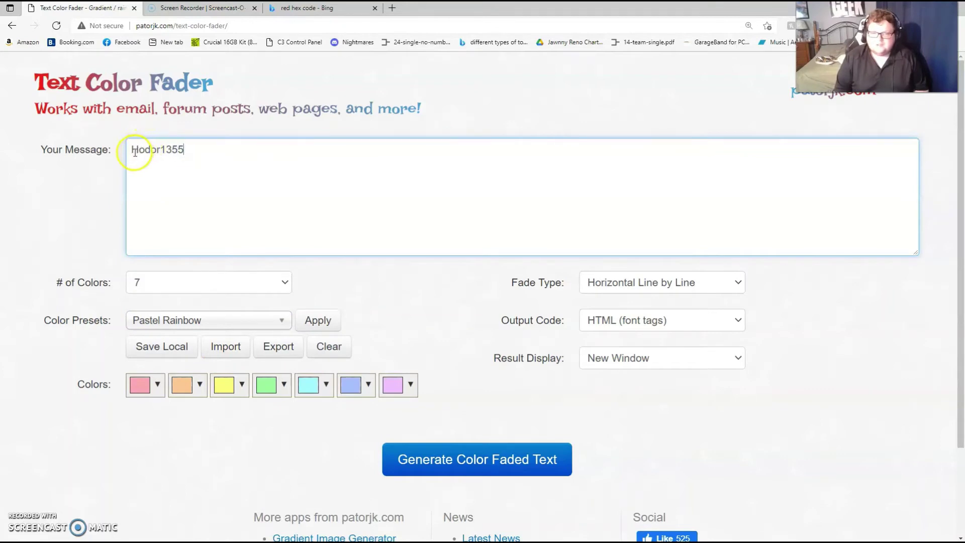
{"action": "left_click", "coordinate": [146, 153]}
{"action": "left_click_drag", "start_coordinate": [146, 153], "coordinate": [186, 151]}
{"action": "left_click", "coordinate": [161, 283]}
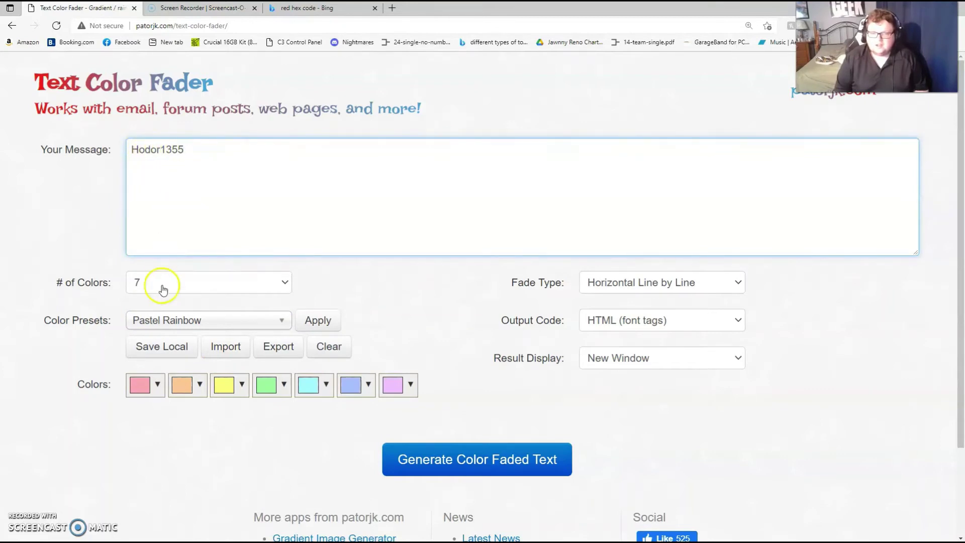
{"action": "left_click", "coordinate": [167, 115]}
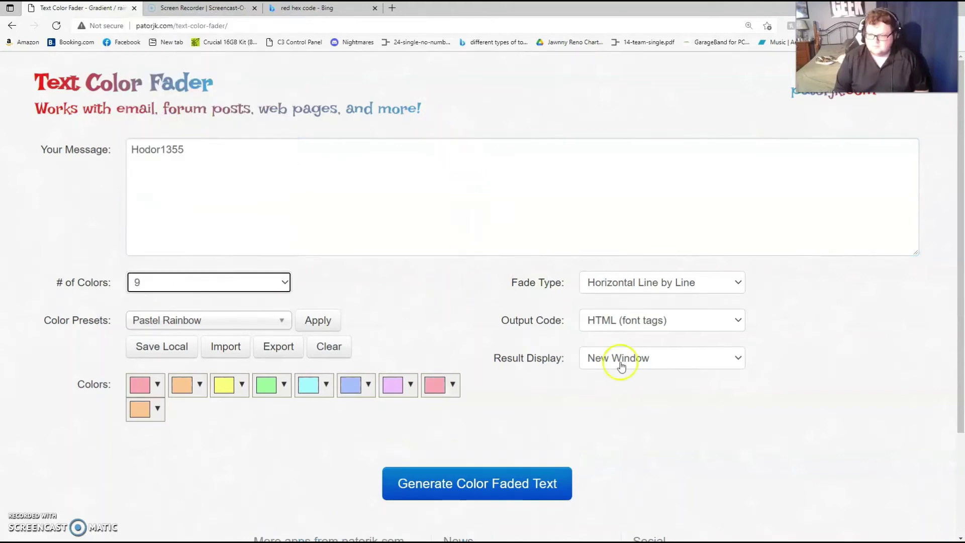
{"action": "left_click", "coordinate": [481, 487]}
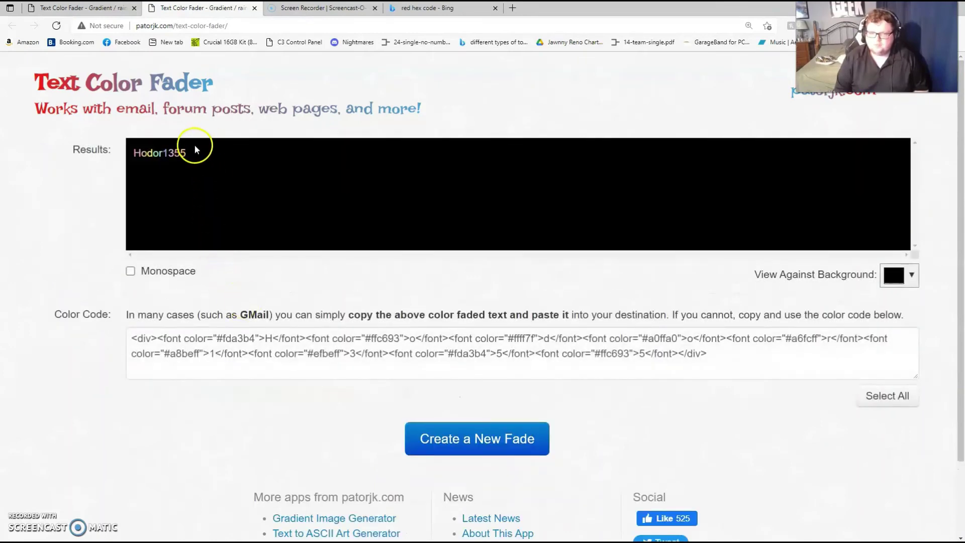
- Examine the color faded result and the hex color code given to each letter in the generated color code
{"action": "left_click_drag", "start_coordinate": [130, 153], "coordinate": [180, 151]}
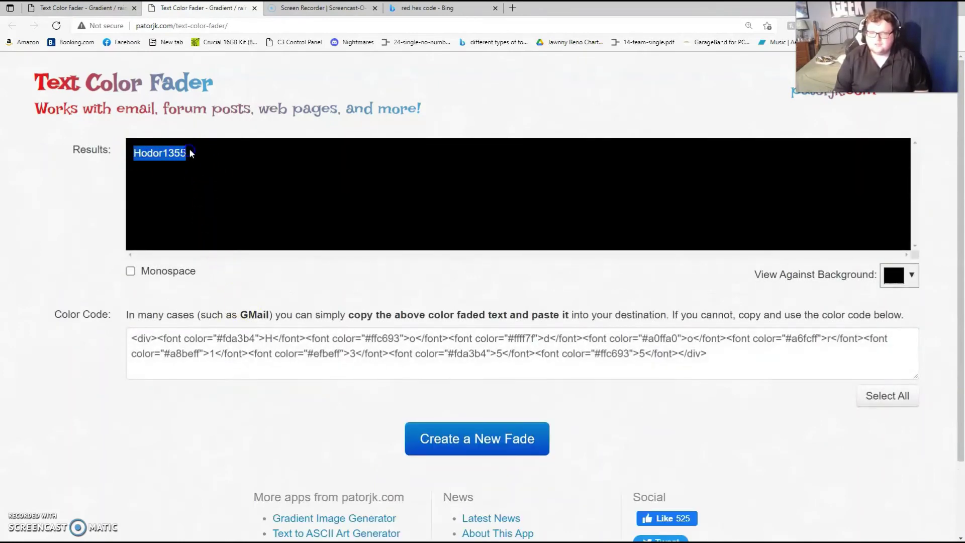
{"action": "left_click", "coordinate": [221, 188]}
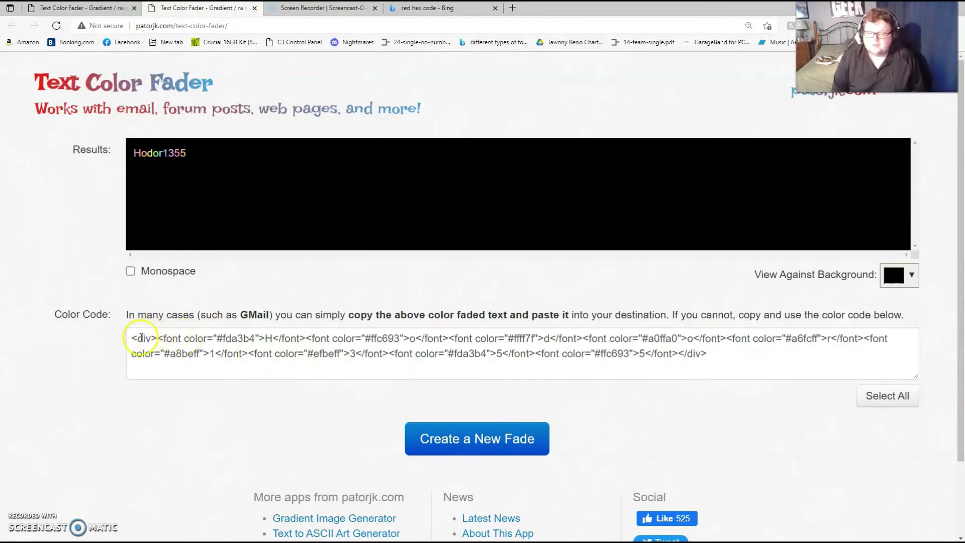
{"action": "left_click_drag", "start_coordinate": [140, 338], "coordinate": [355, 338]}
{"action": "left_click", "coordinate": [279, 339]}
{"action": "left_click", "coordinate": [355, 338]}
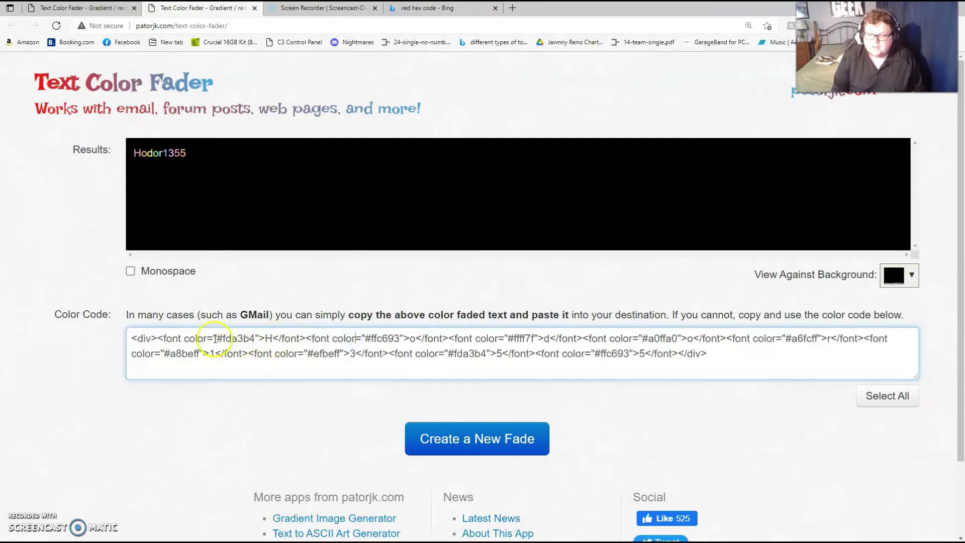
{"action": "left_click_drag", "start_coordinate": [216, 338], "coordinate": [256, 339]}
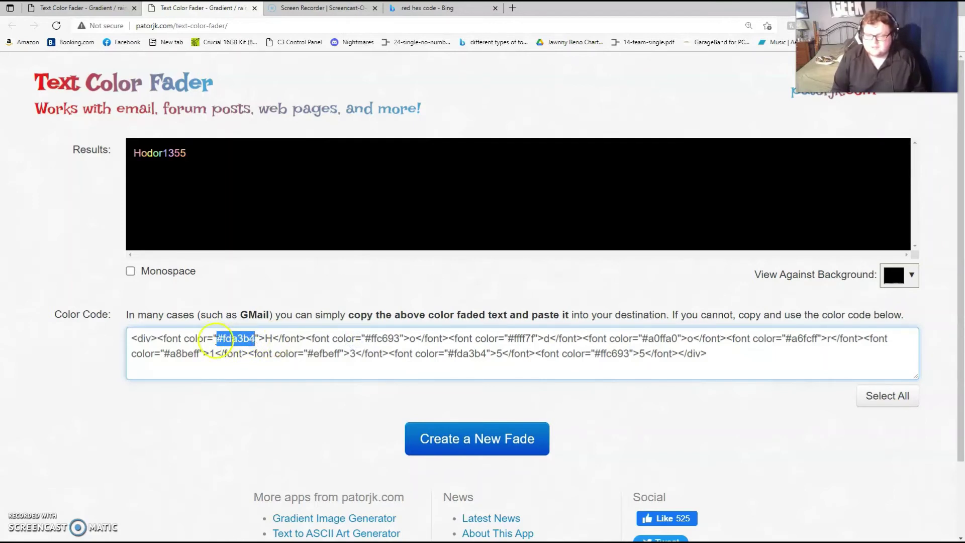
{"action": "left_click", "coordinate": [214, 339]}
{"action": "left_click_drag", "start_coordinate": [216, 339], "coordinate": [244, 337]}
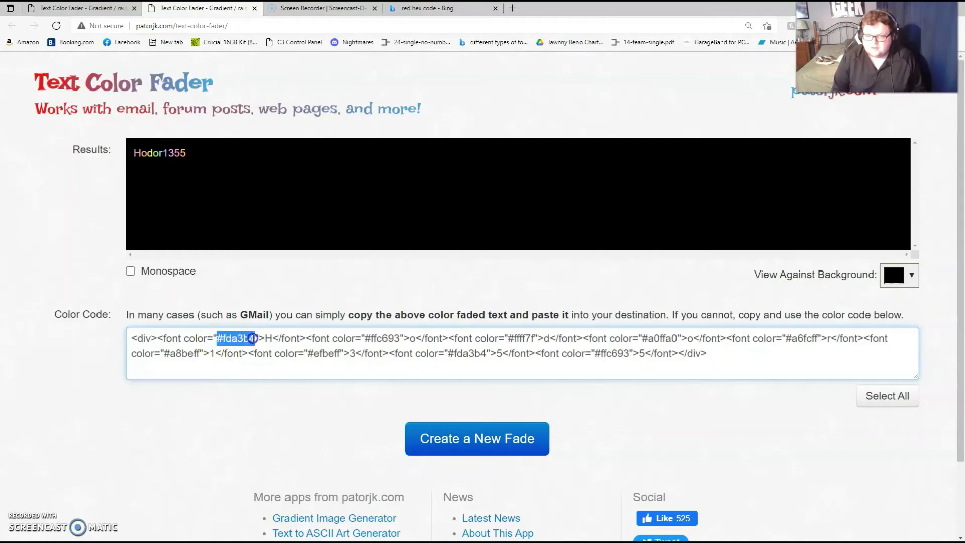
{"action": "left_click_drag", "start_coordinate": [365, 338], "coordinate": [401, 341]}
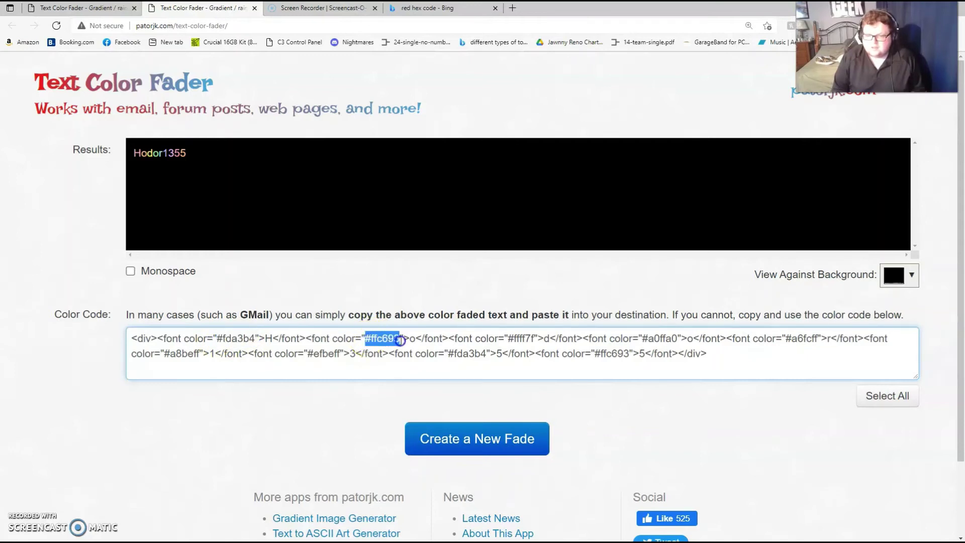
{"action": "left_click", "coordinate": [400, 339]}
{"action": "left_click", "coordinate": [506, 337]}
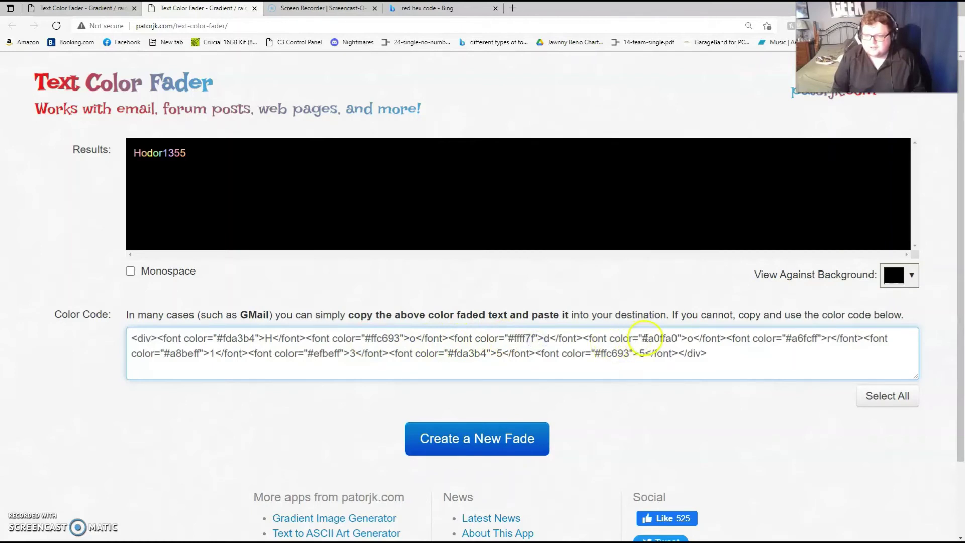
{"action": "left_click_drag", "start_coordinate": [647, 339], "coordinate": [666, 336]}
{"action": "left_click", "coordinate": [678, 337]}
{"action": "left_click_drag", "start_coordinate": [785, 338], "coordinate": [815, 336]}
{"action": "left_click", "coordinate": [815, 337]}
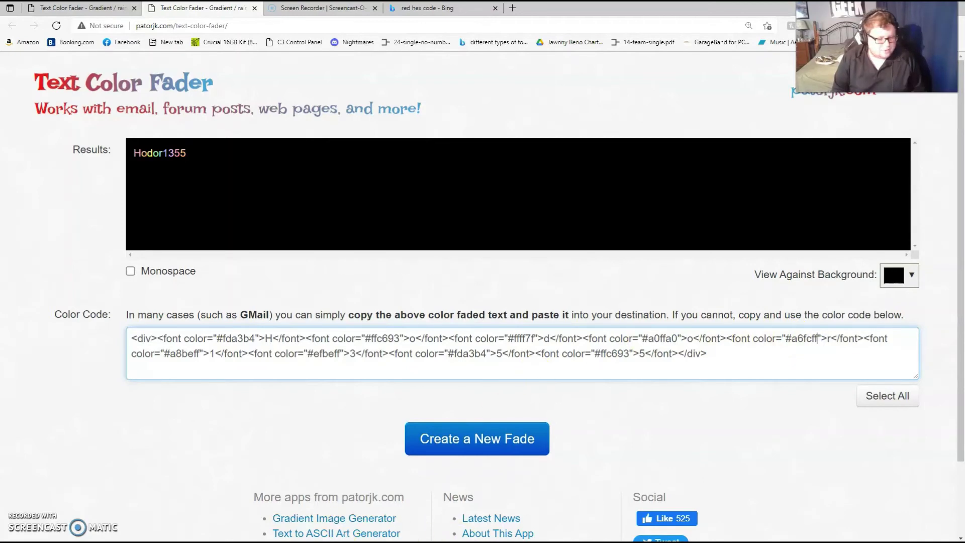
- Back in the profiles file, replace the player_name value with <color=#FDA3B4>H</color> for the first letter, moving the window off the color code
{"action": "key", "text": "alt+Tab"}
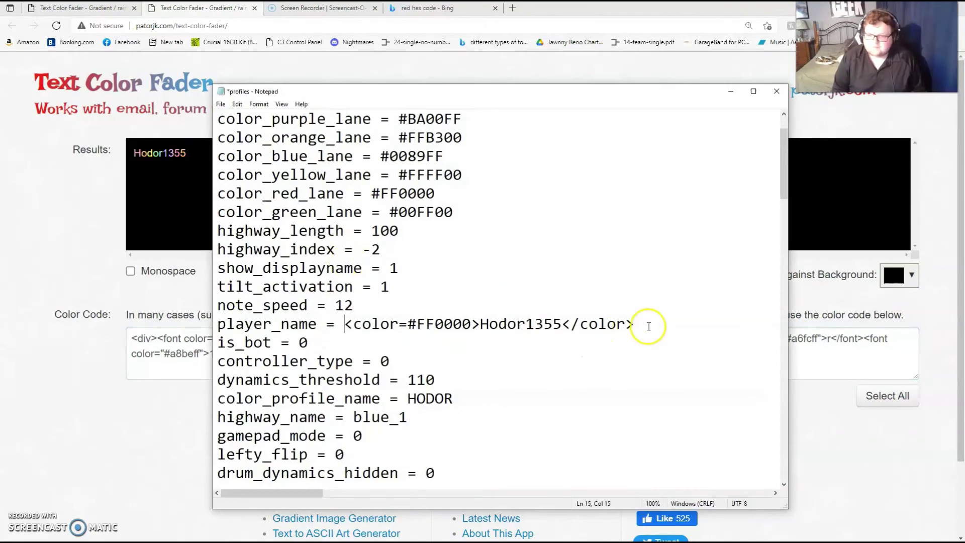
{"action": "left_click_drag", "start_coordinate": [646, 327], "coordinate": [415, 326]}
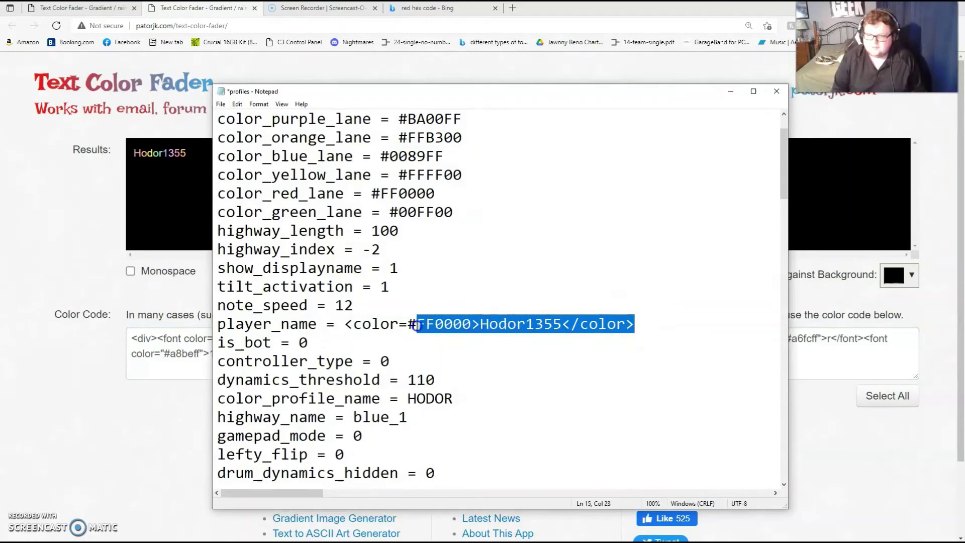
{"action": "key", "text": "Delete"}
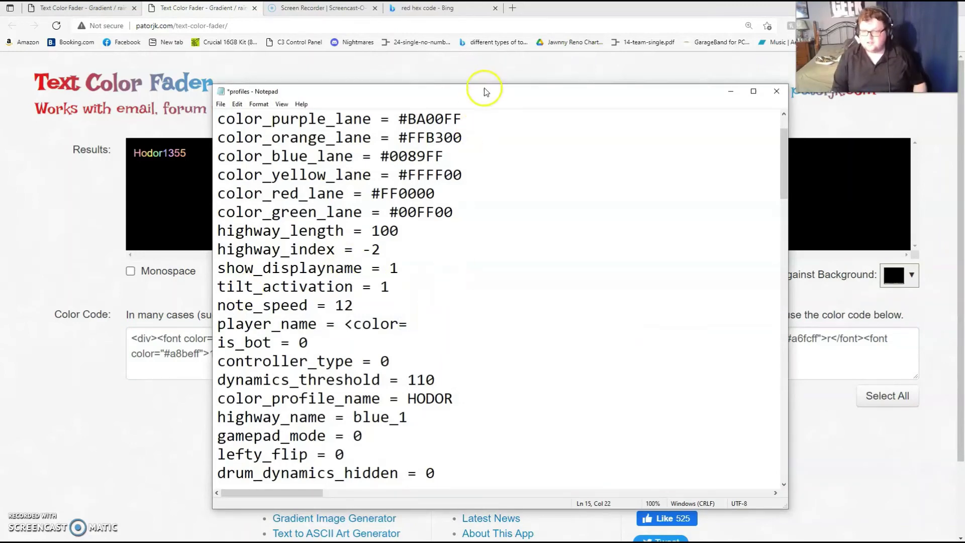
{"action": "left_click_drag", "start_coordinate": [487, 90], "coordinate": [687, 79]}
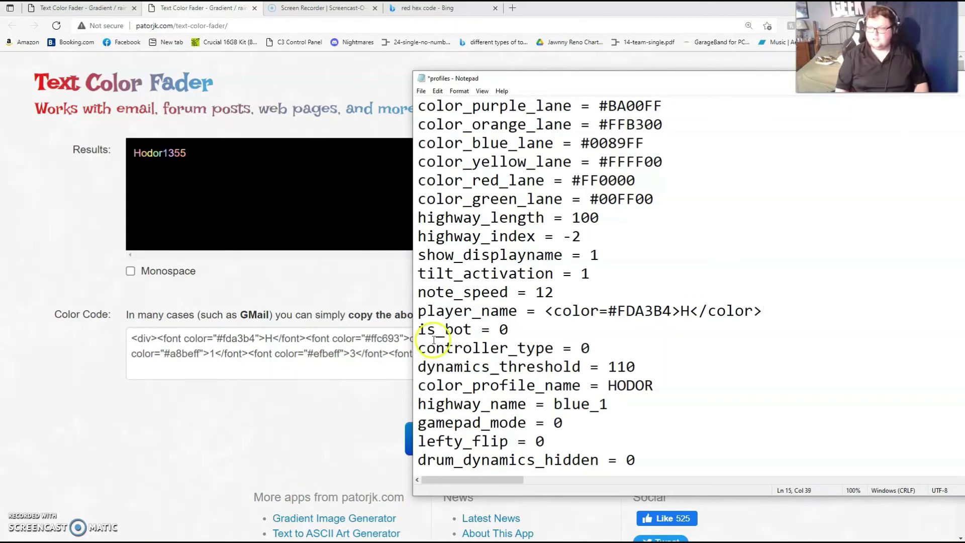
{"action": "left_click_drag", "start_coordinate": [763, 311], "coordinate": [542, 311]}
- Look up the second letter's hex code in the generated color code and append <color=#FFC693>o</color> to the player_name value in the profiles file
{"action": "left_click", "coordinate": [765, 311]}
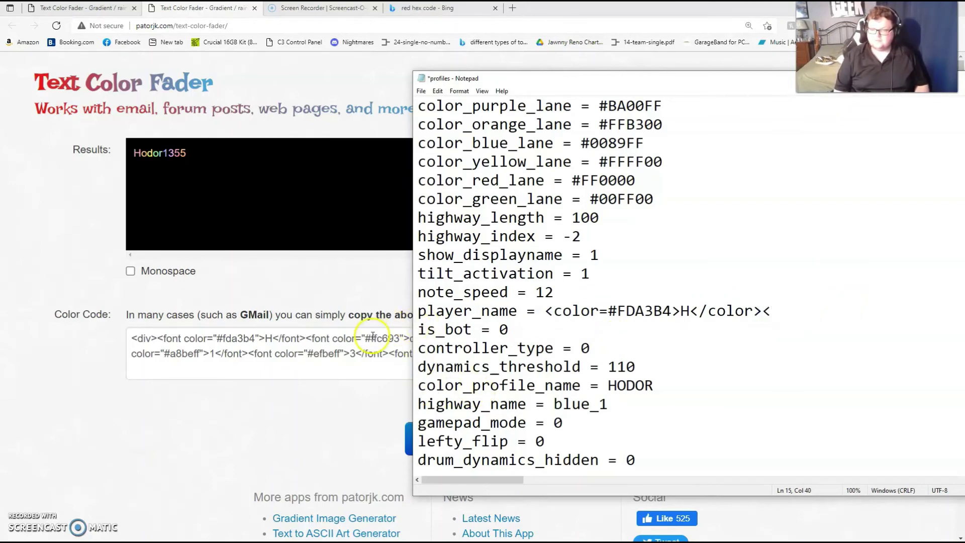
{"action": "left_click_drag", "start_coordinate": [566, 80], "coordinate": [689, 76]}
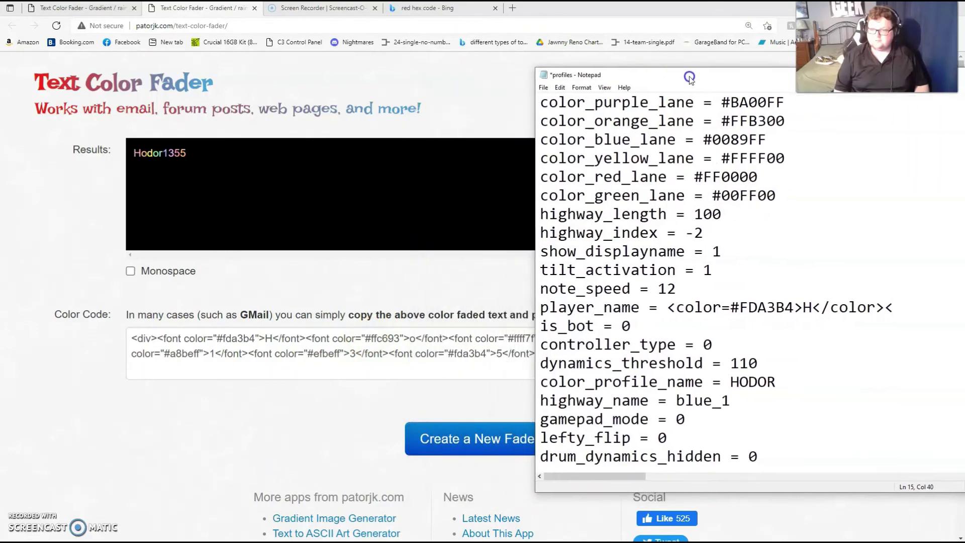
{"action": "left_click", "coordinate": [366, 338]}
{"action": "left_click_drag", "start_coordinate": [366, 338], "coordinate": [400, 340]}
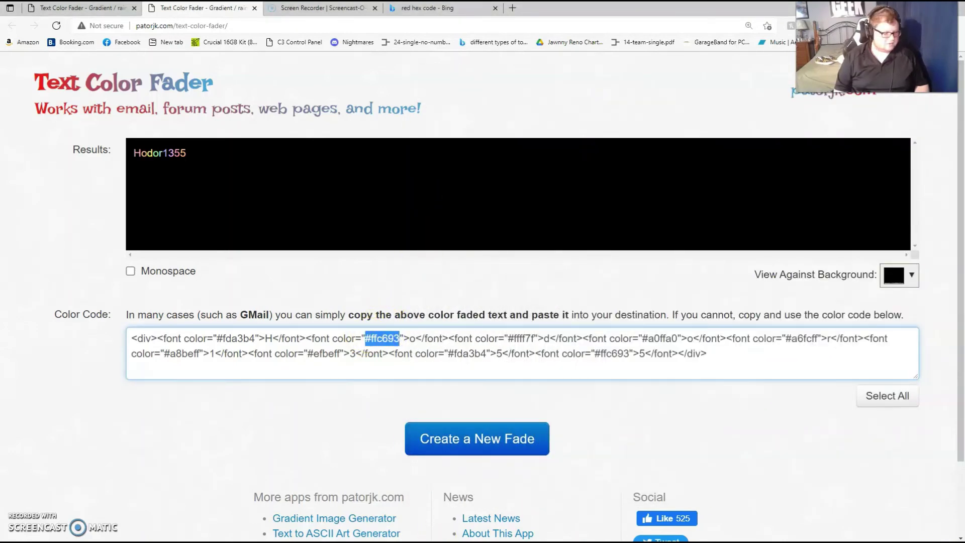
{"action": "key", "text": "alt+Tab"}
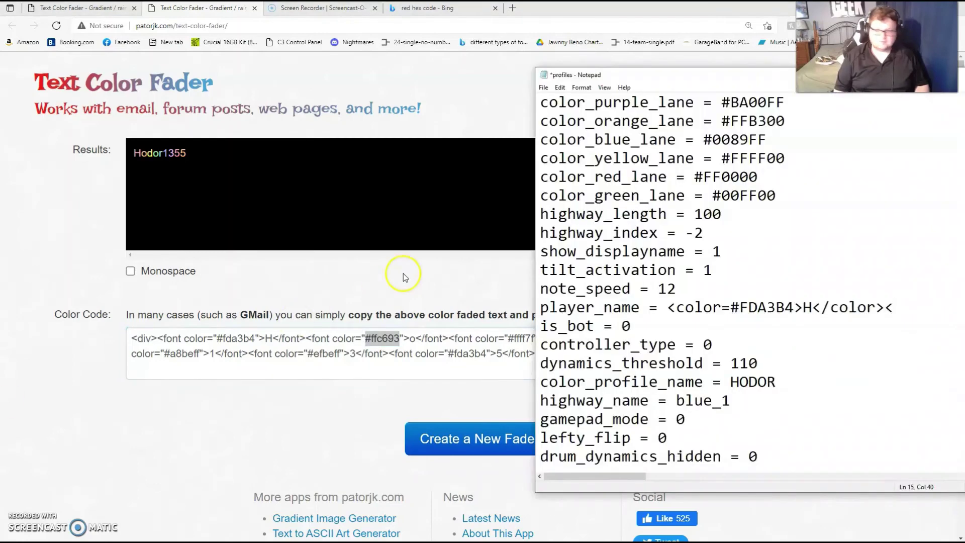
{"action": "left_click_drag", "start_coordinate": [669, 75], "coordinate": [578, 75]}
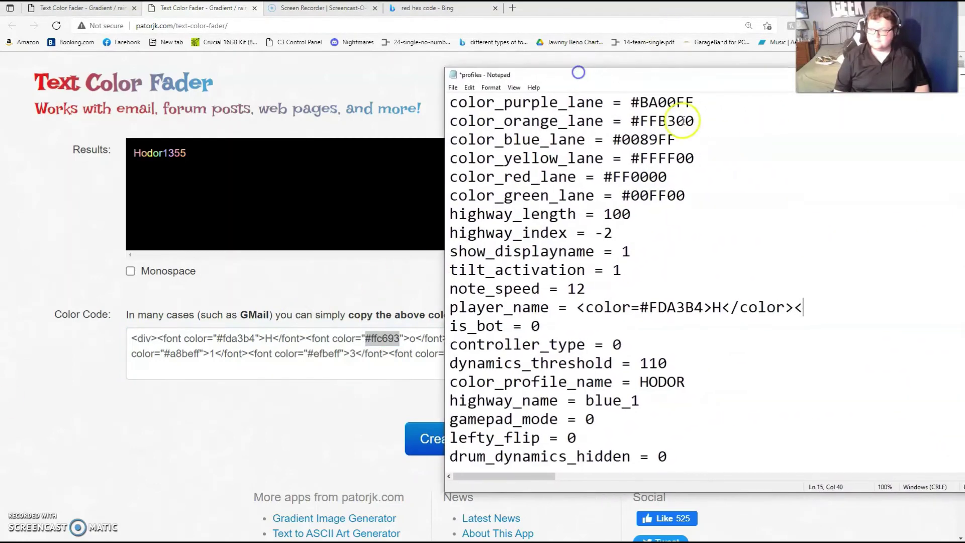
{"action": "type", "text": "color=#FFC693>o<"}
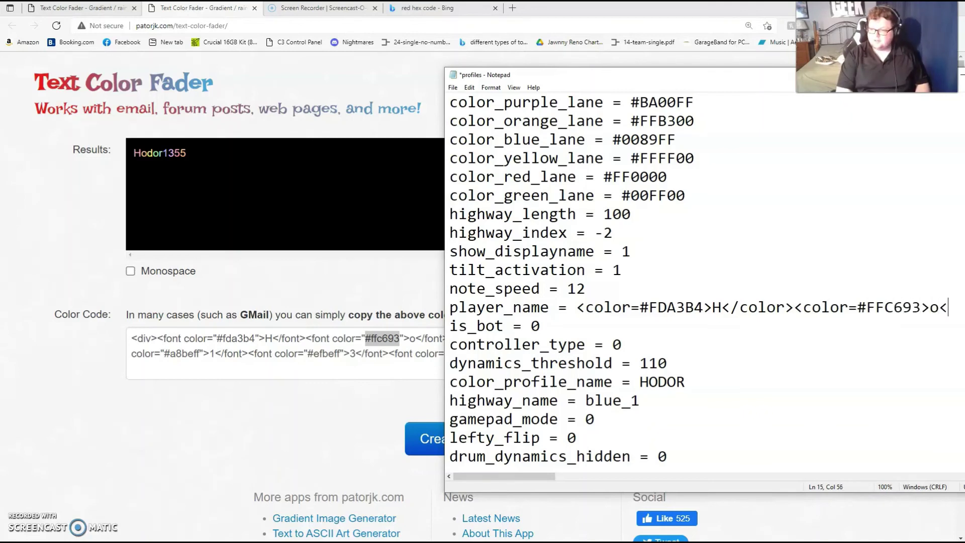
{"action": "type", "text": "><"}
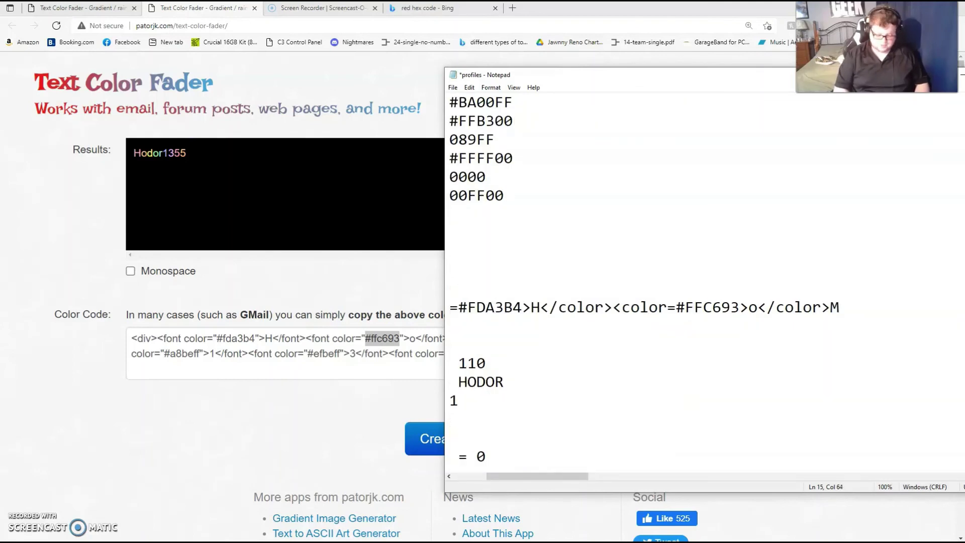
{"action": "left_click_drag", "start_coordinate": [674, 75], "coordinate": [276, 57]}
{"action": "type", "text": "="}
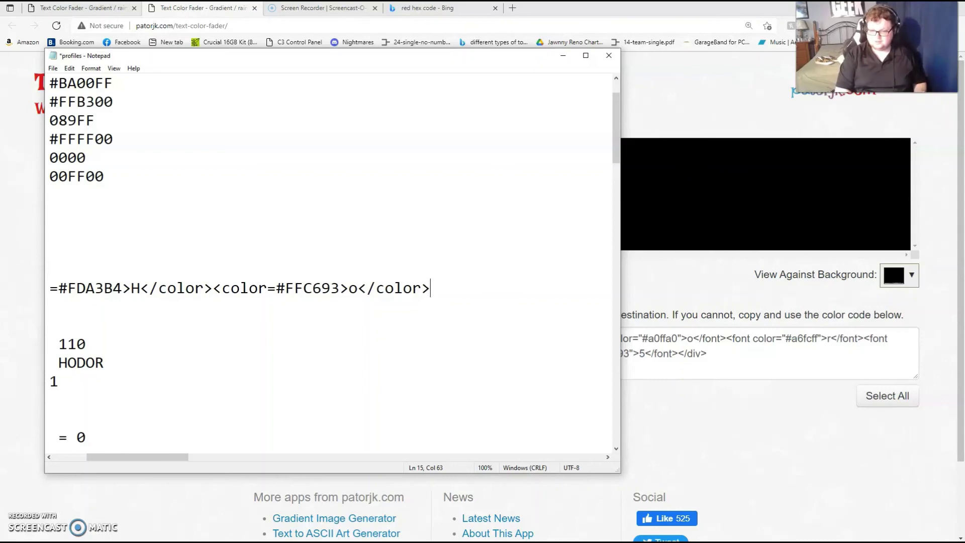
- Make the colored player name bold by adding </b> at the end of the player_name value and <b> at its start
{"action": "left_click_drag", "start_coordinate": [335, 59], "coordinate": [418, 56]}
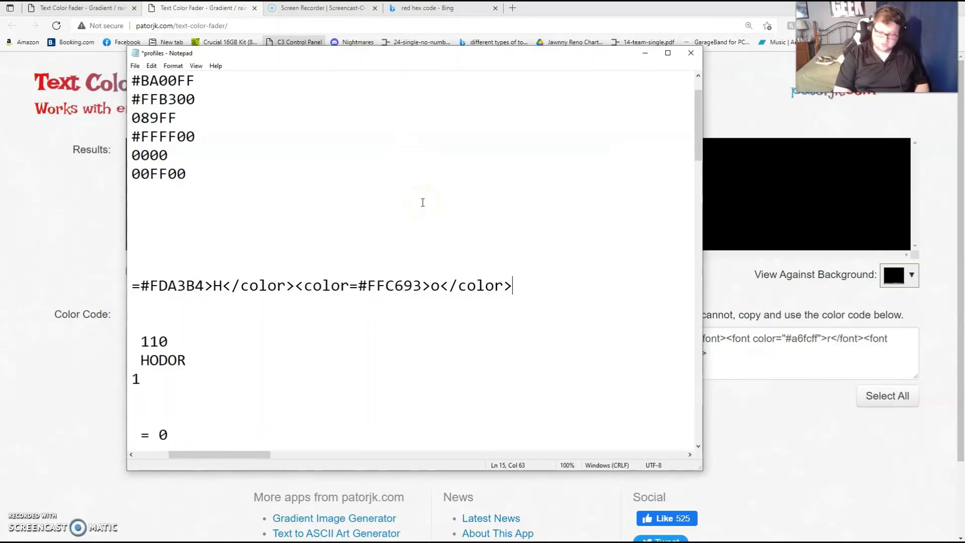
{"action": "type", "text": "/b>"}
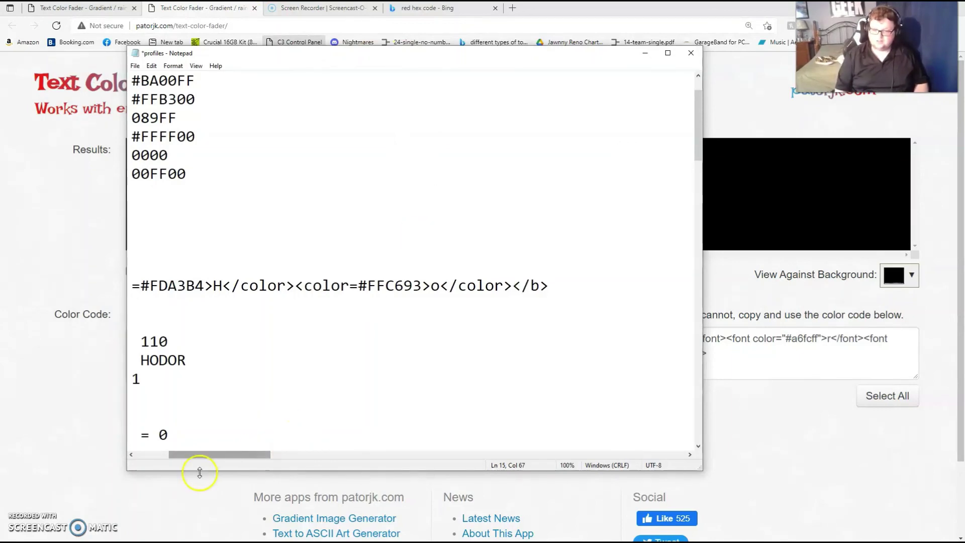
{"action": "left_click_drag", "start_coordinate": [210, 458], "coordinate": [123, 457]}
{"action": "left_click", "coordinate": [257, 287]}
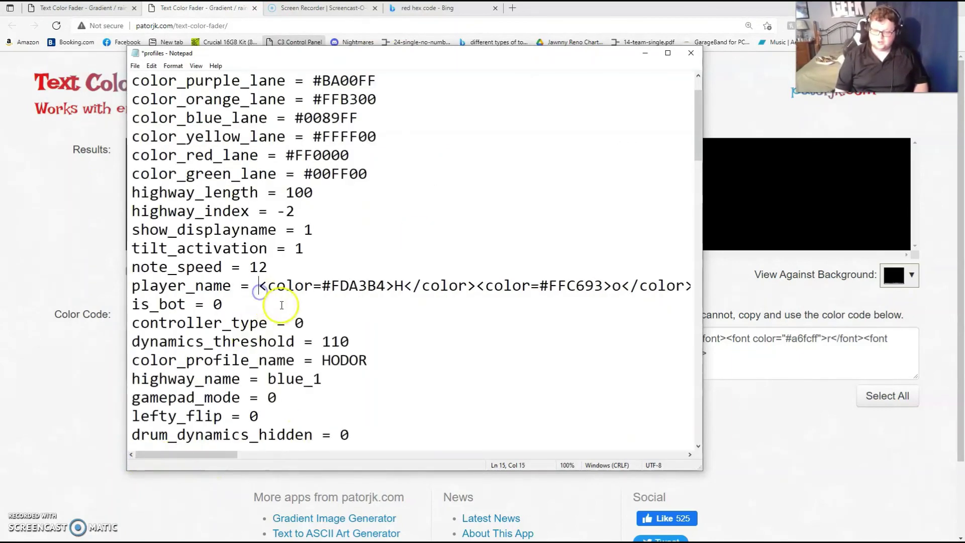
{"action": "type", "text": "<b>"}
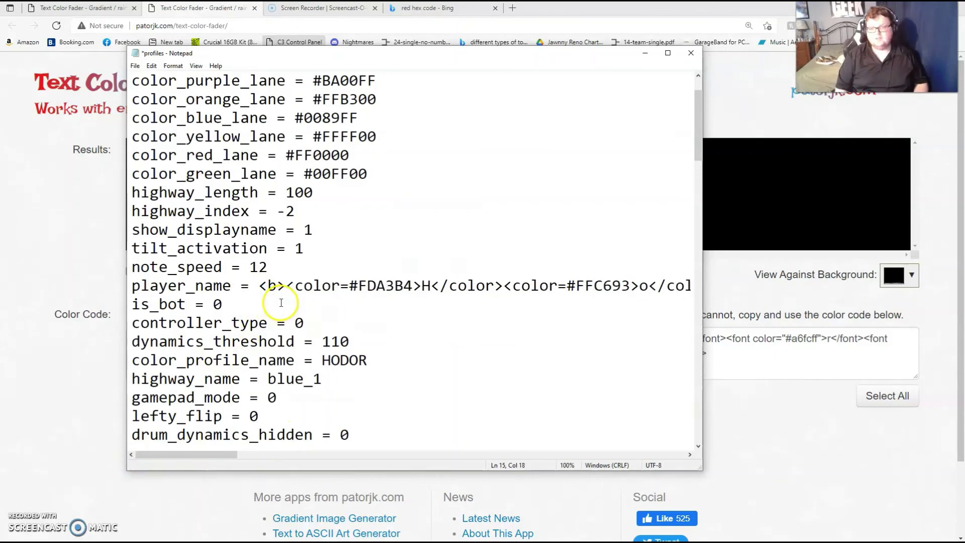
{"action": "mouse_move", "coordinate": [183, 458]}
{"action": "left_mouse_down"}
{"action": "mouse_move", "coordinate": [226, 456]}
{"action": "mouse_move", "coordinate": [170, 459]}
{"action": "left_mouse_up"}
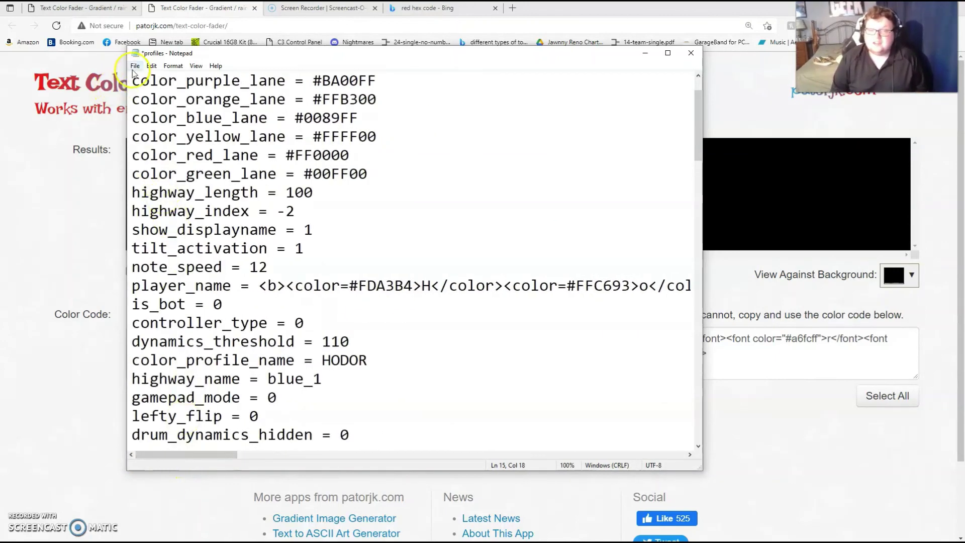
{"action": "left_click", "coordinate": [134, 67]}
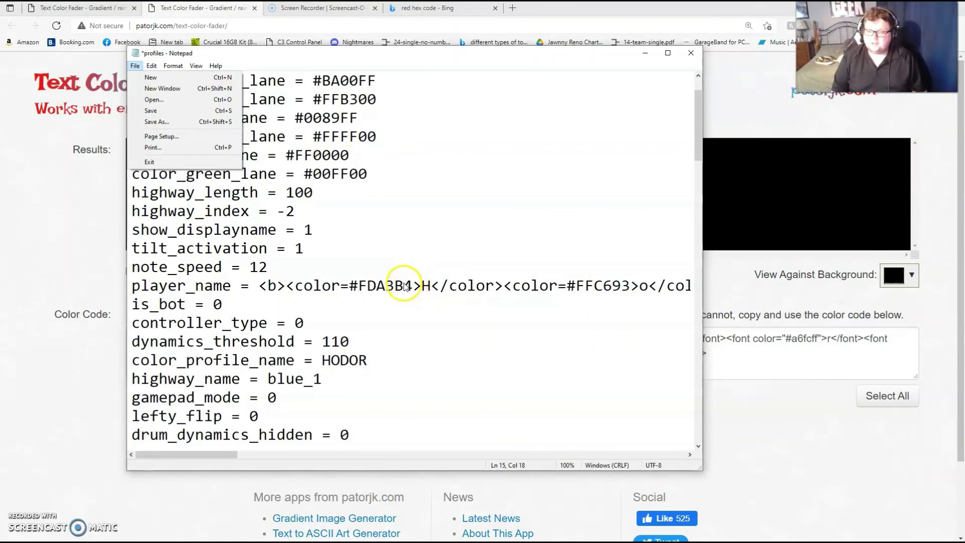
{"action": "left_click", "coordinate": [404, 284]}
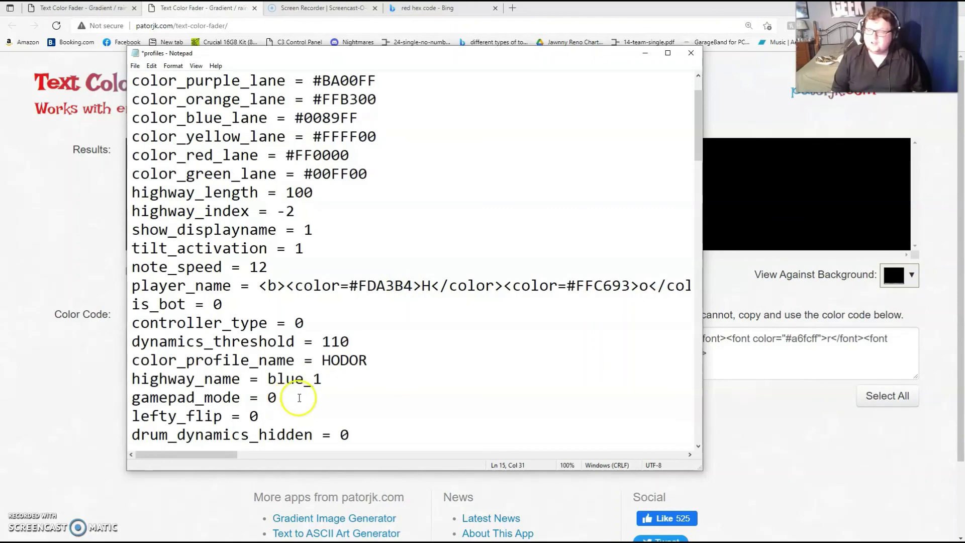